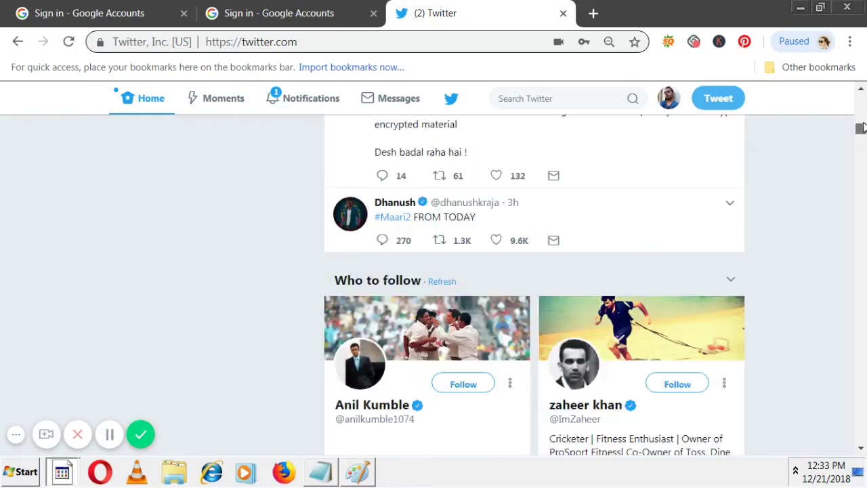
pyautogui.click(16, 434)
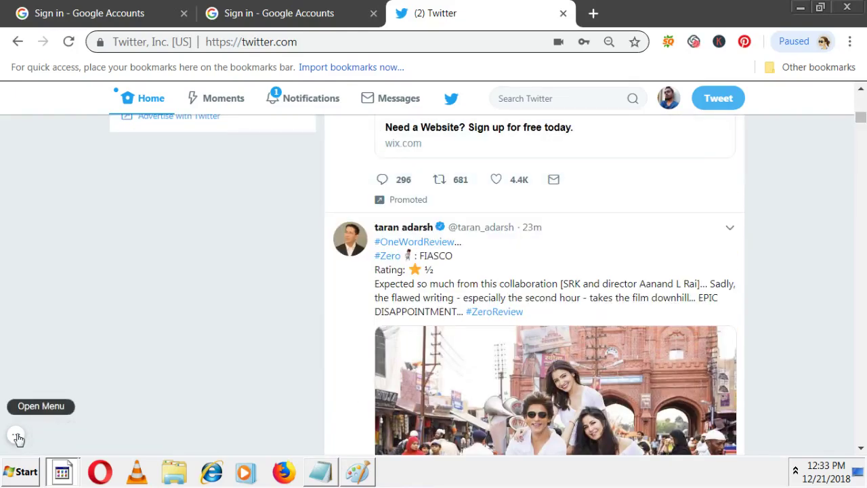
pyautogui.scroll(10, 282, 298)
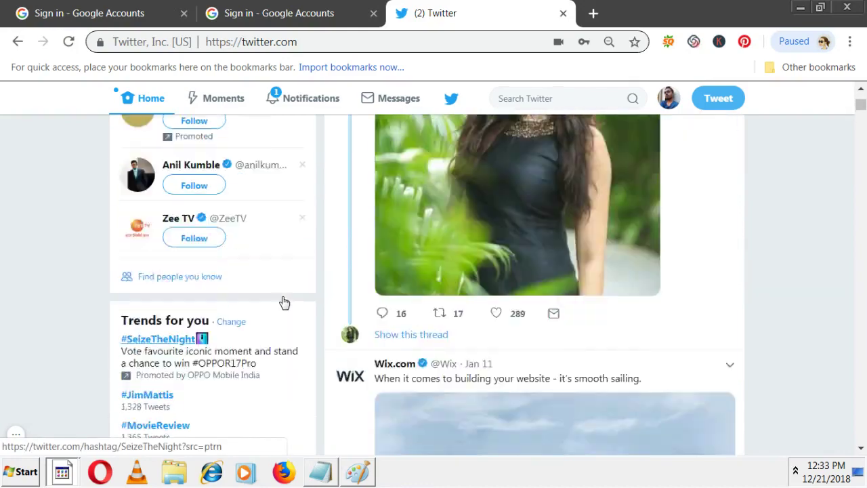
pyautogui.scroll(-10, 284, 302)
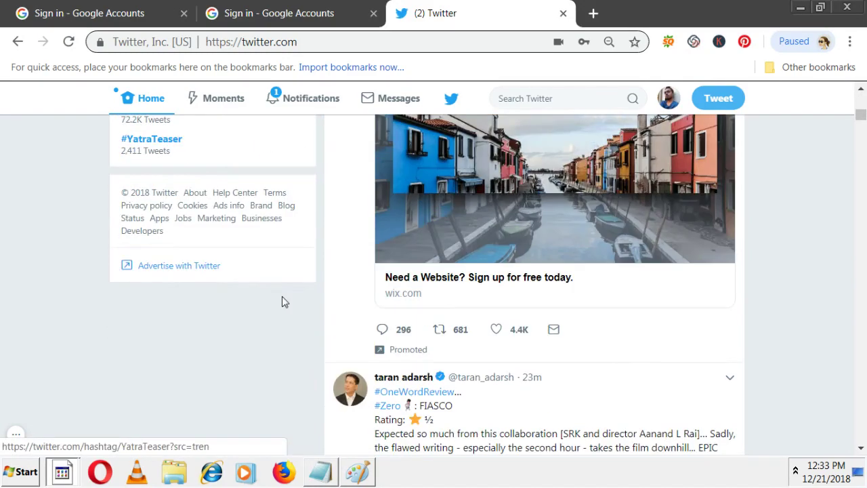
pyautogui.scroll(-5, 283, 303)
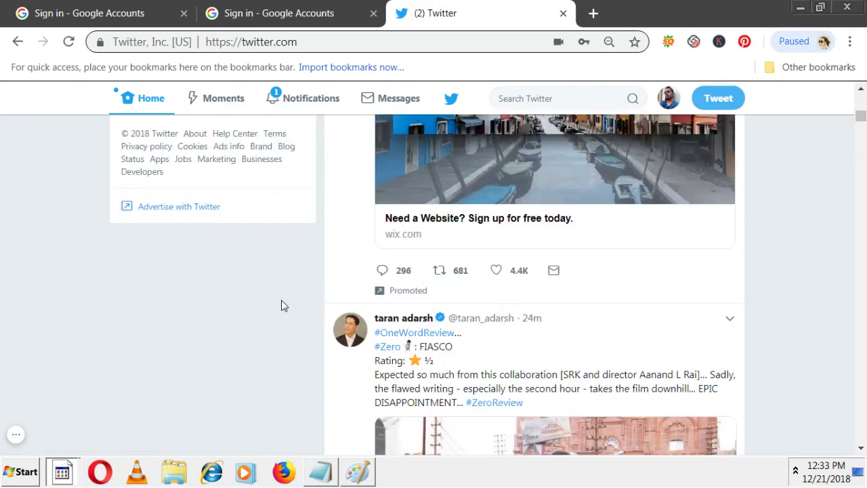
pyautogui.scroll(-1, 283, 306)
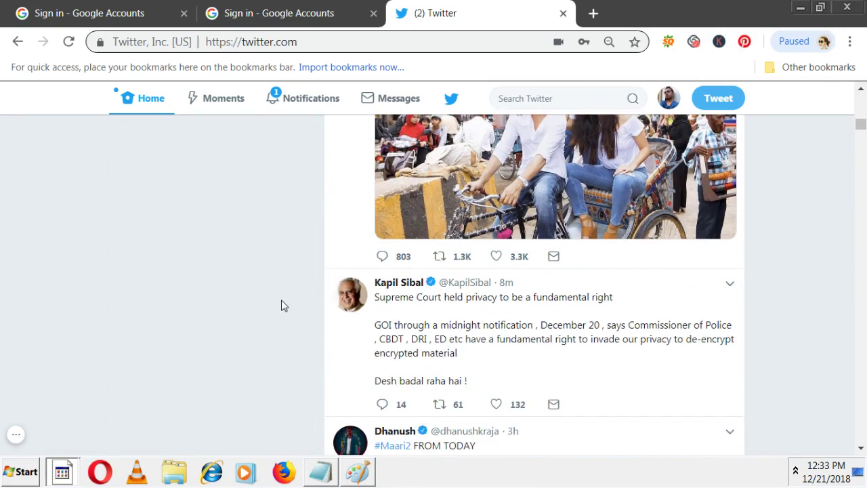
pyautogui.scroll(-15, 283, 305)
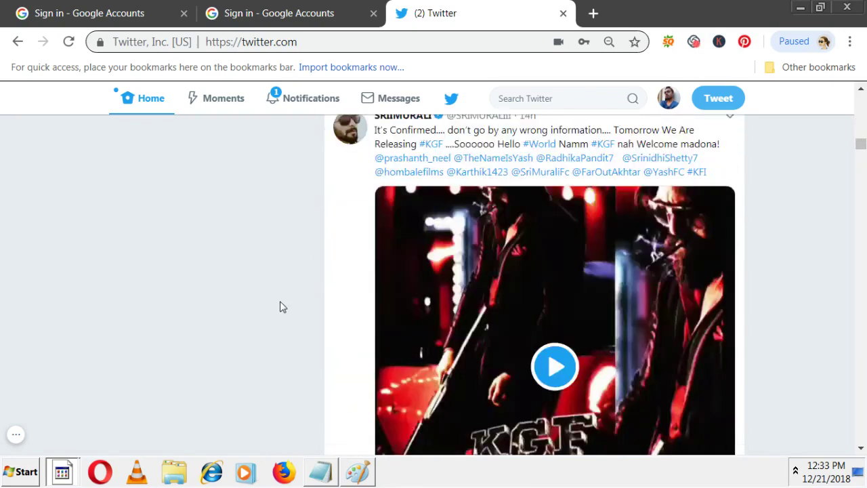
# Search Google for "twitter ads" in a new tab and open the ads.twitter.com result
pyautogui.click(594, 12)
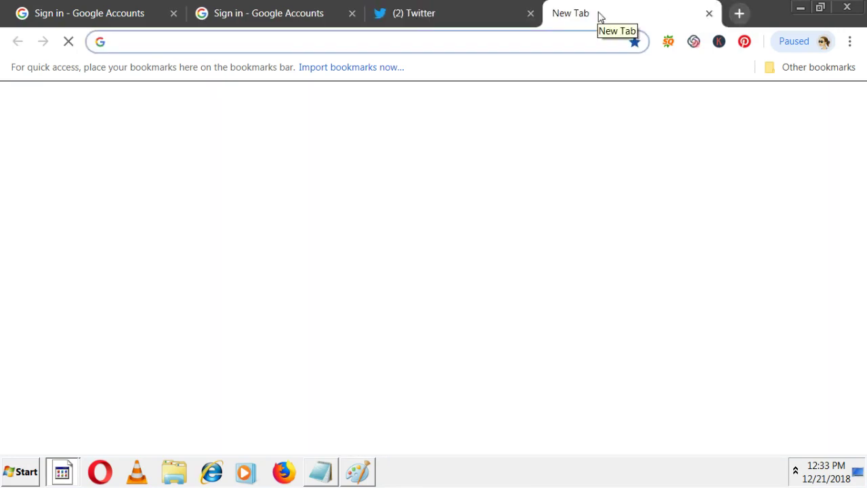
pyautogui.write('twitter ads')
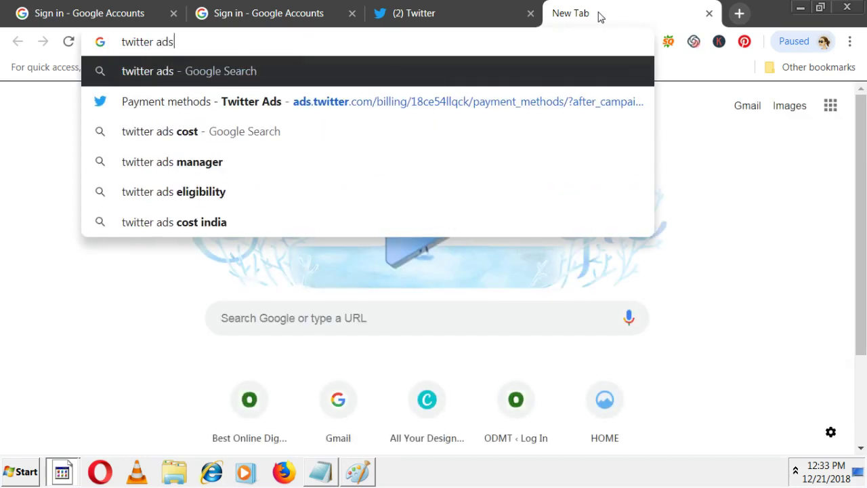
pyautogui.press('Return')
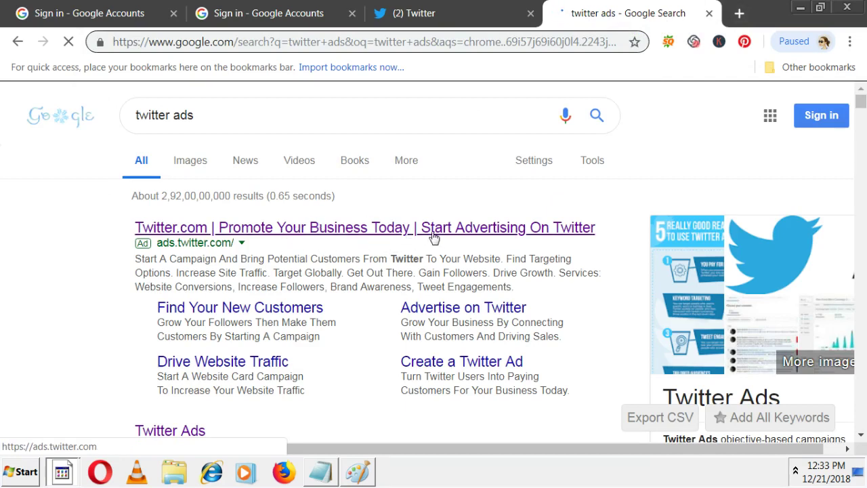
pyautogui.click(481, 241)
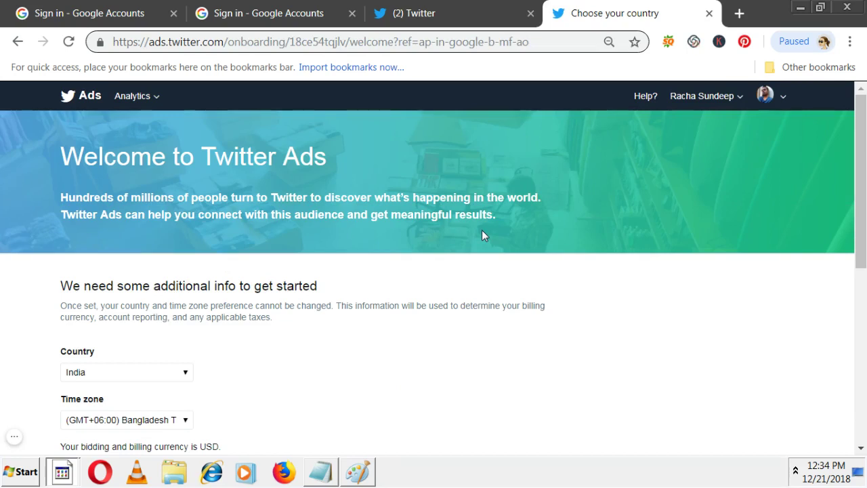
# Keep India as the country and (GMT+06:00) Bangladesh Time as the time zone, and continue to the campaign creator
pyautogui.scroll(-1, 288, 365)
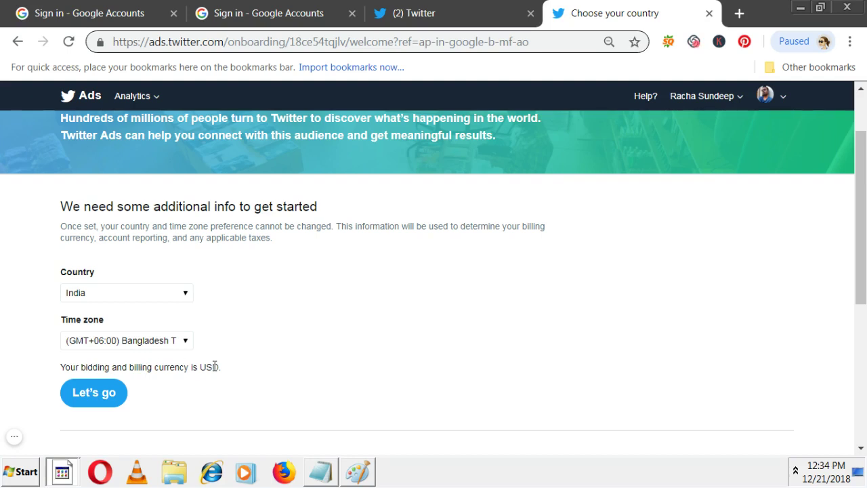
pyautogui.click(187, 345)
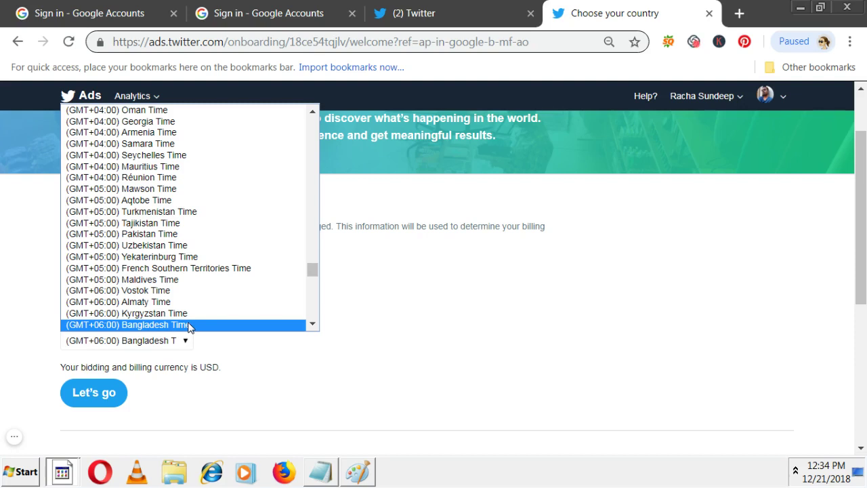
pyautogui.click(312, 324)
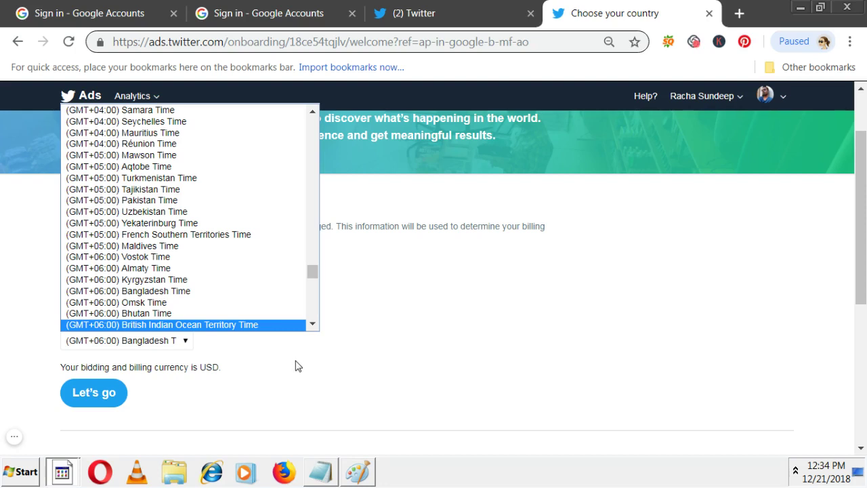
pyautogui.click(296, 356)
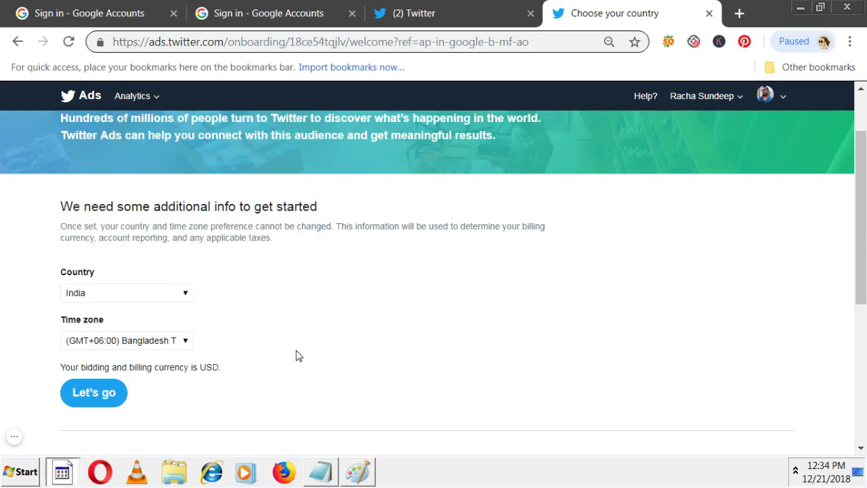
pyautogui.click(103, 403)
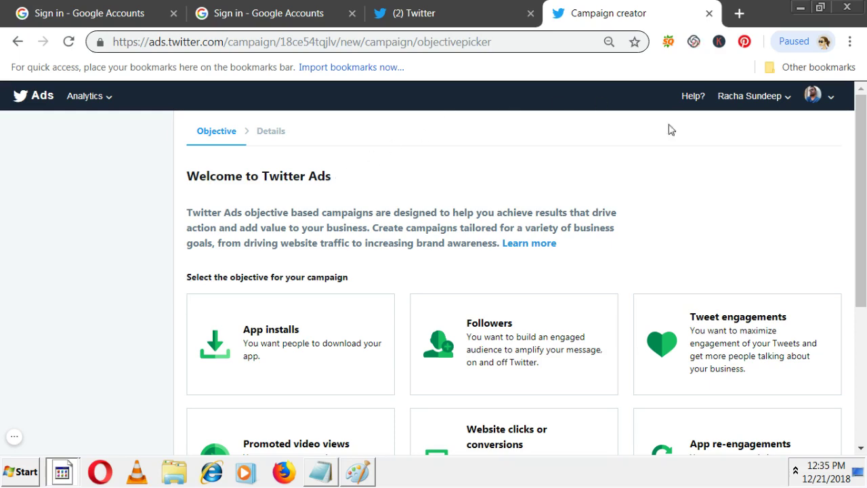
# Examine all the campaign objectives on offer, from App installs through Awareness, and their descriptions
pyautogui.scroll(-2, 800, 187)
pyautogui.scroll(-1, 800, 187)
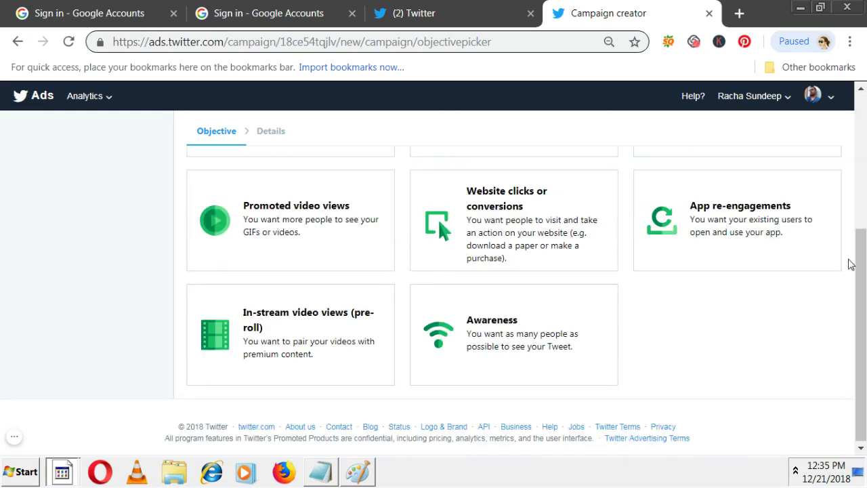
pyautogui.scroll(3, 670, 298)
pyautogui.scroll(1, 669, 299)
pyautogui.scroll(-3, 515, 298)
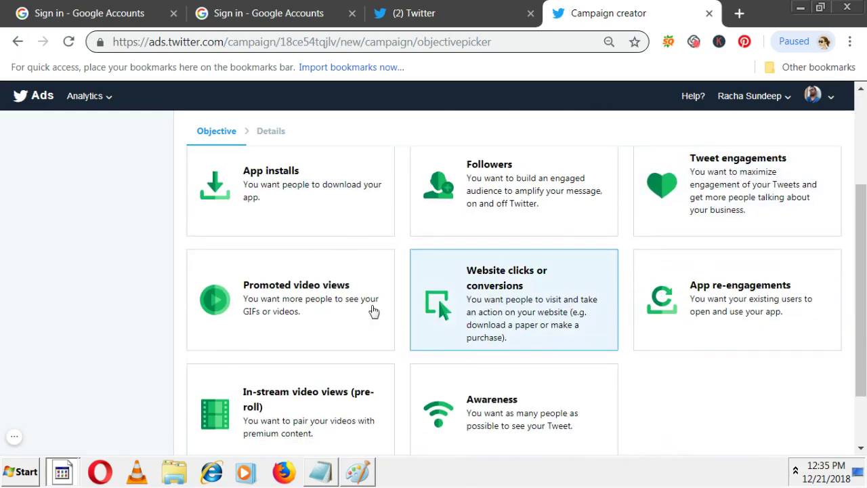
pyautogui.scroll(1, 284, 237)
pyautogui.scroll(1, 264, 254)
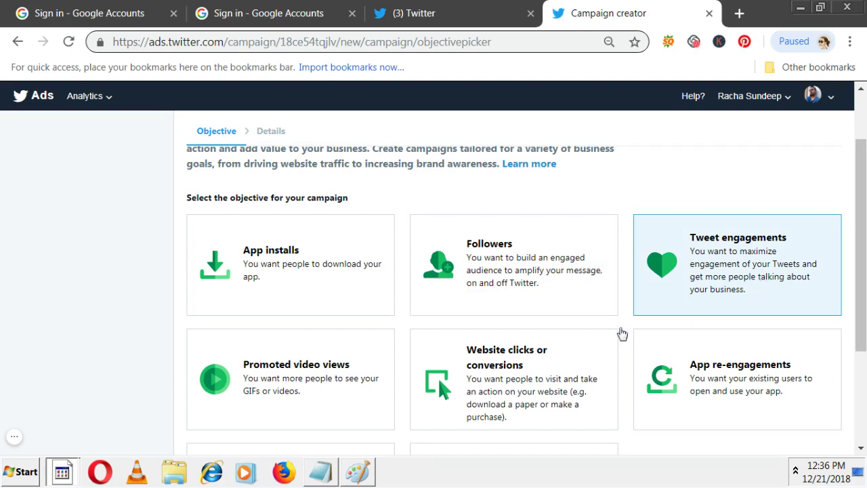
pyautogui.scroll(-1, 284, 318)
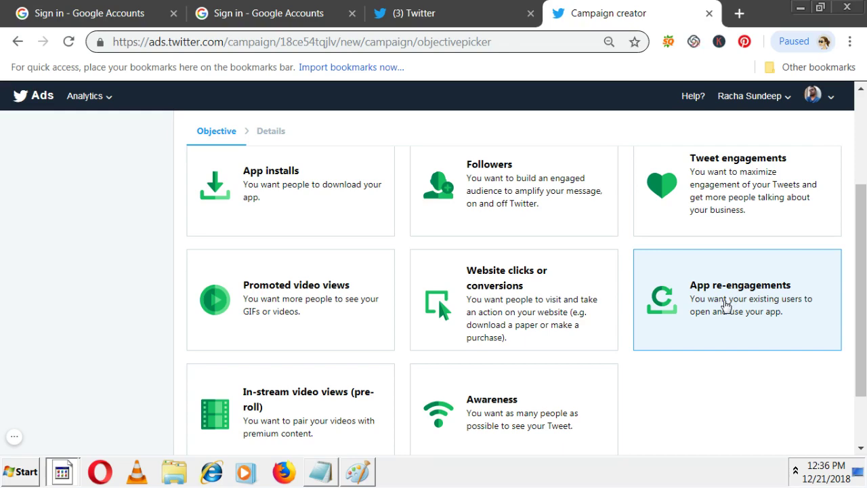
pyautogui.scroll(-2, 387, 353)
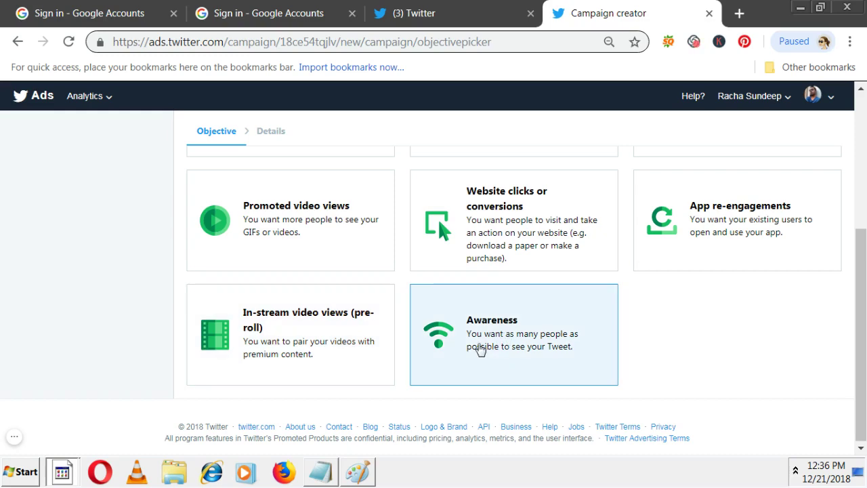
pyautogui.scroll(1, 515, 370)
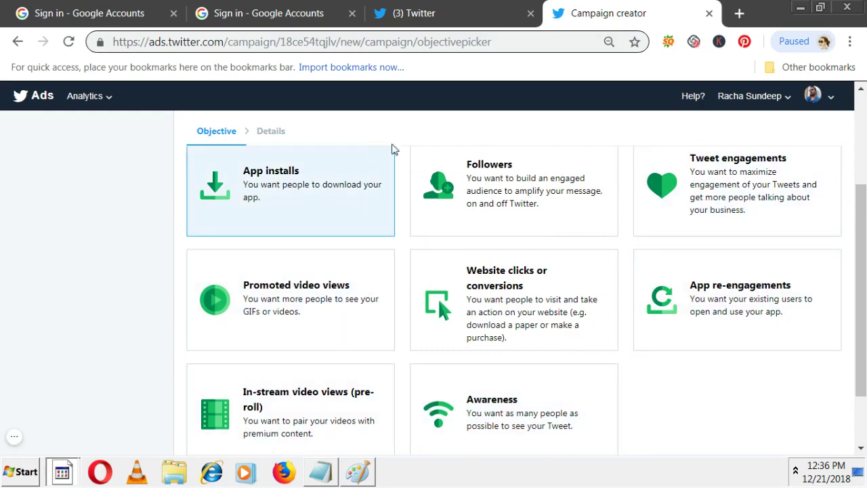
pyautogui.scroll(2, 680, 403)
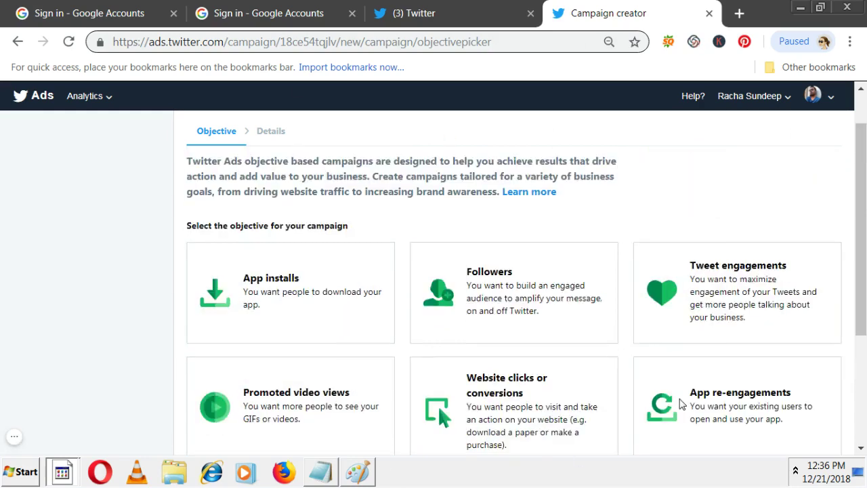
pyautogui.scroll(1, 681, 402)
pyautogui.scroll(-4, 681, 401)
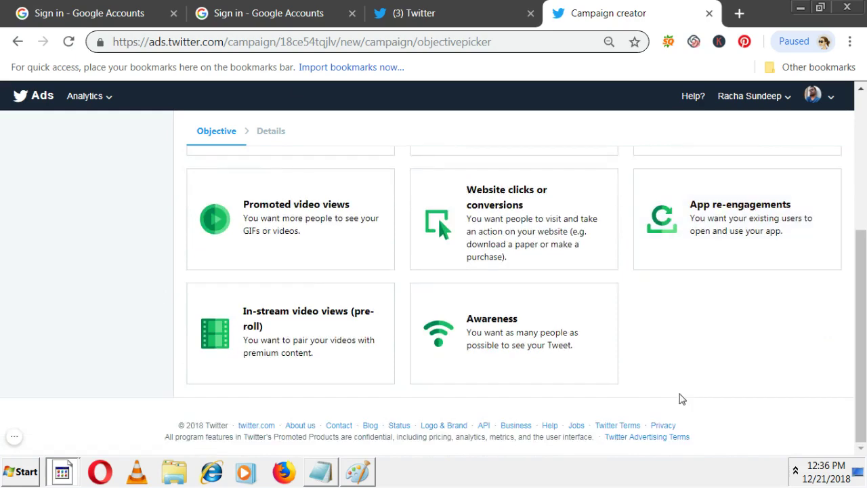
pyautogui.scroll(4, 681, 399)
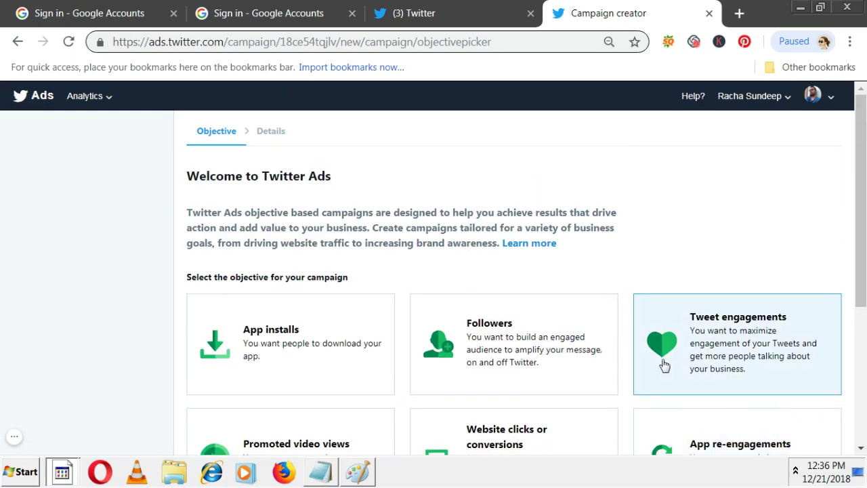
pyautogui.scroll(-4, 665, 365)
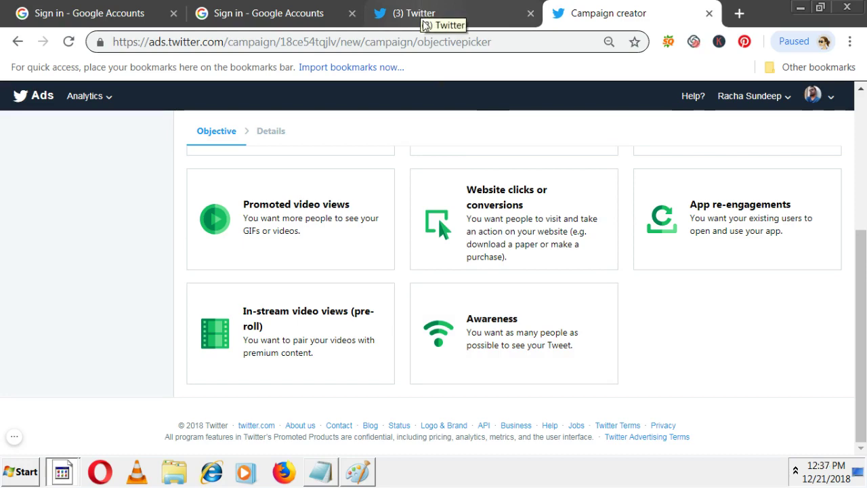
# On the Twitter home page, start a new Tweet with the text "Learn Digital Marketing Online"
pyautogui.click(425, 25)
pyautogui.scroll(2, 272, 292)
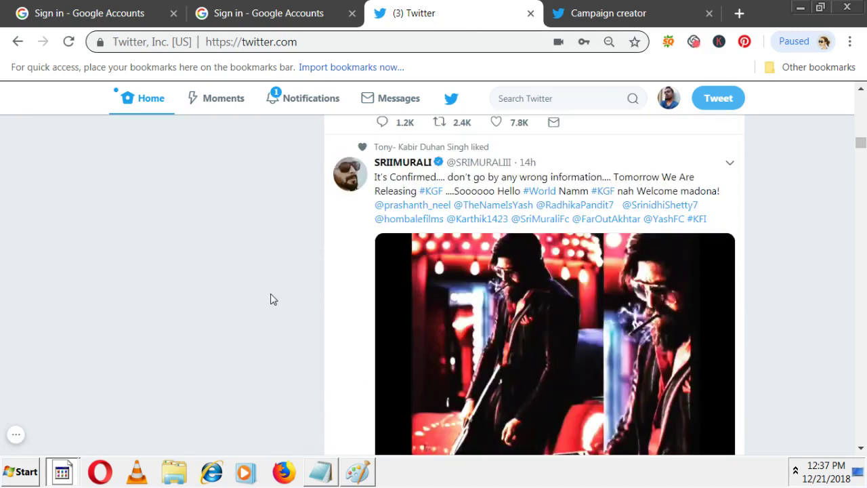
pyautogui.scroll(-10, 270, 300)
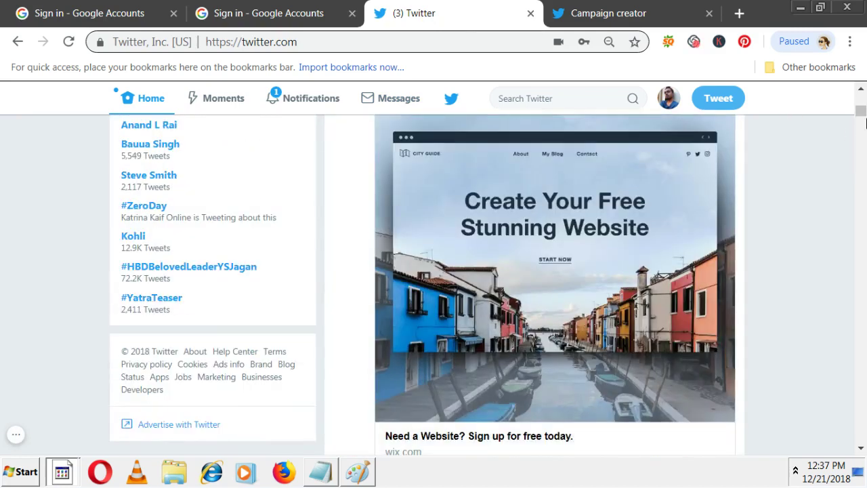
pyautogui.moveTo(862, 117); pyautogui.dragTo(862, 101)
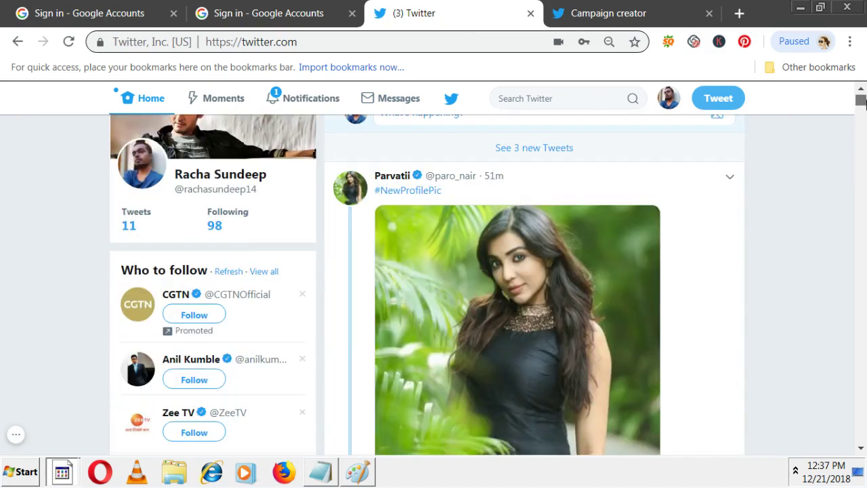
pyautogui.click(722, 102)
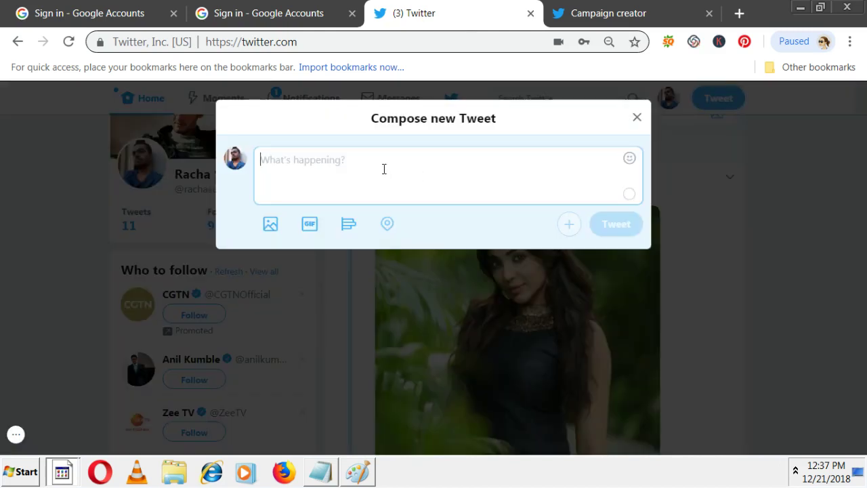
pyautogui.write('Lear')
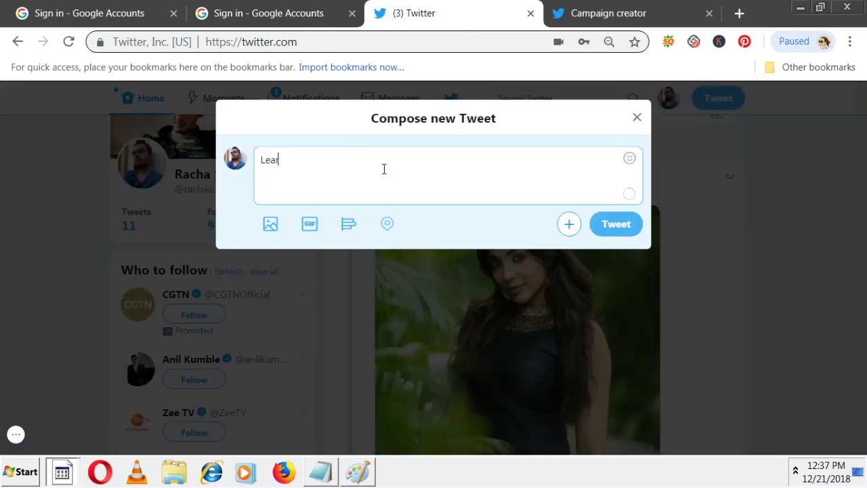
pyautogui.write('n Digital Marketing')
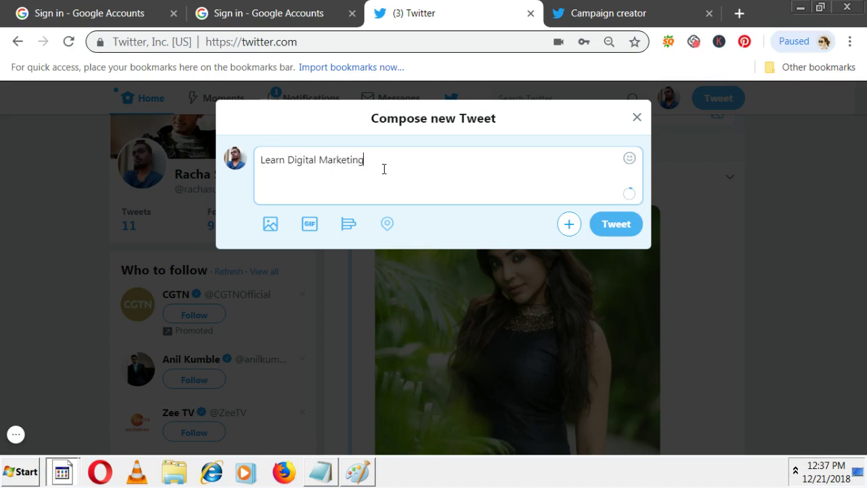
pyautogui.write(' Online')
# Attach the picture images.jpg from the Desktop to the Tweet
pyautogui.click(275, 229)
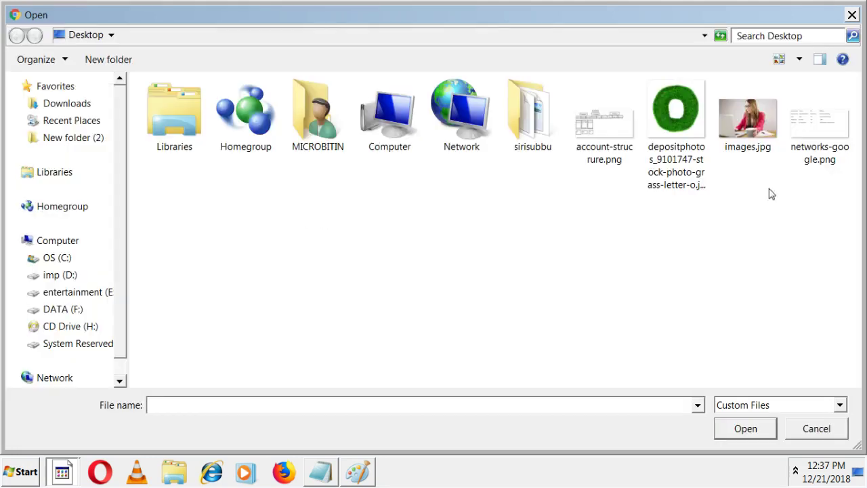
pyautogui.click(755, 130)
pyautogui.click(743, 427)
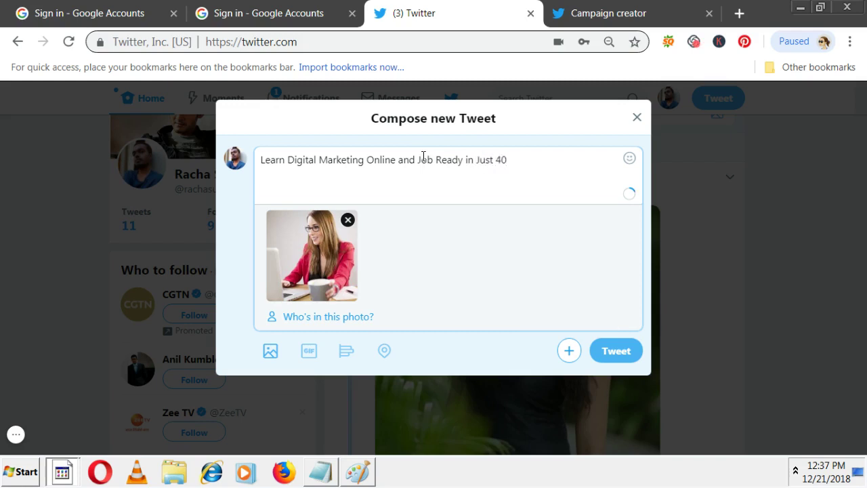
pyautogui.write('ays. enroll at www.odmt.in')
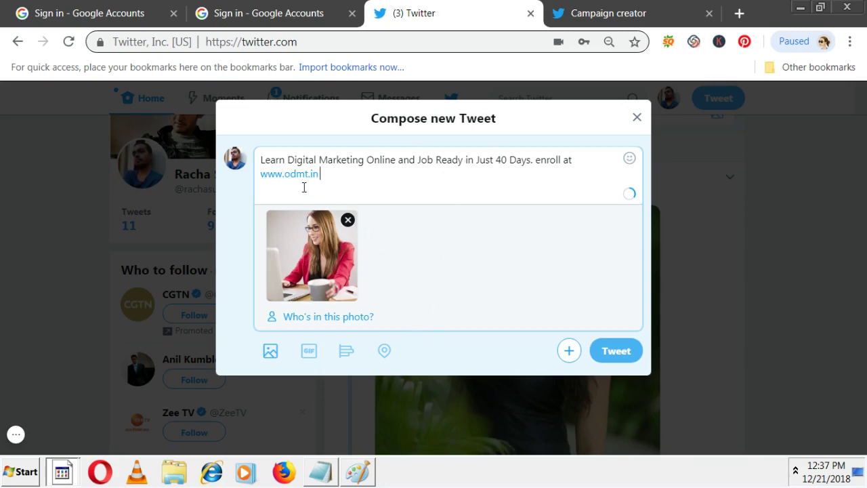
pyautogui.click(616, 351)
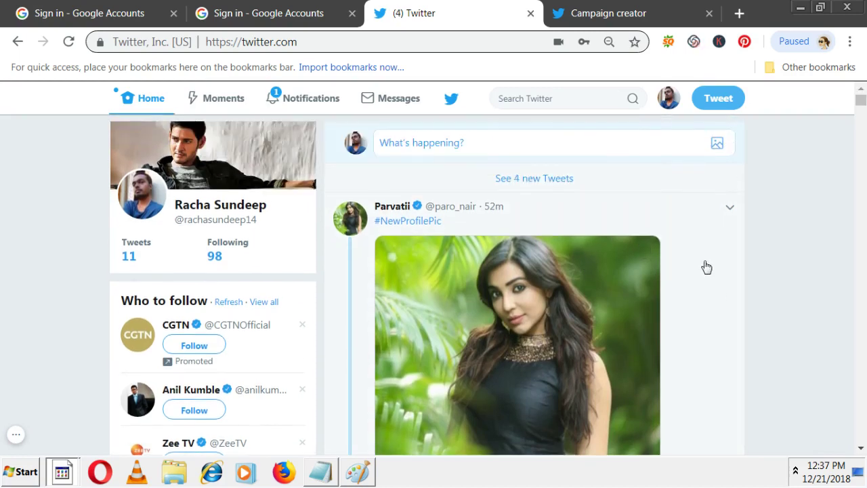
# Check the account's notifications on Twitter and return to the home feed
pyautogui.scroll(-3, 704, 267)
pyautogui.scroll(3, 585, 258)
pyautogui.click(322, 99)
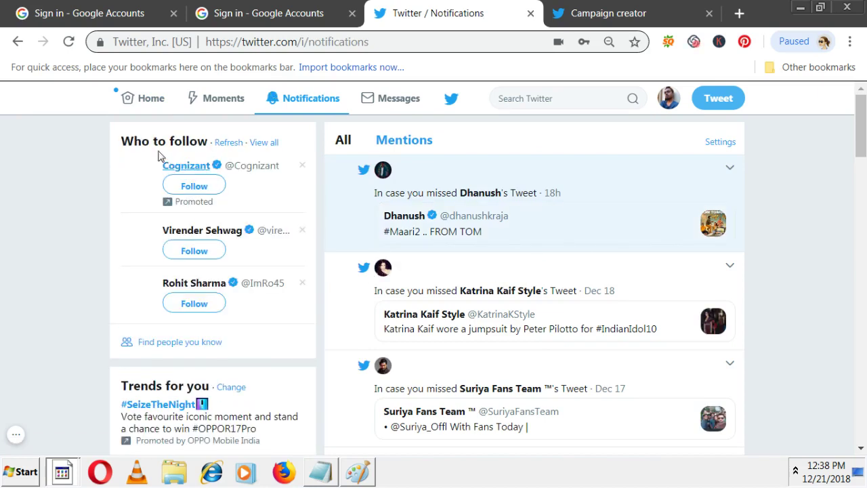
pyautogui.click(156, 105)
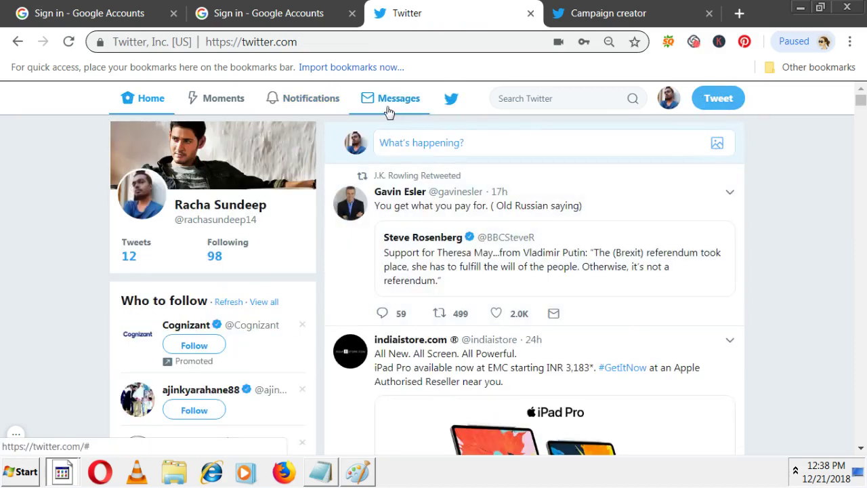
# Open the account's own profile page and view the newly posted digital marketing Tweet
pyautogui.scroll(-2, 258, 270)
pyautogui.scroll(2, 258, 270)
pyautogui.click(232, 205)
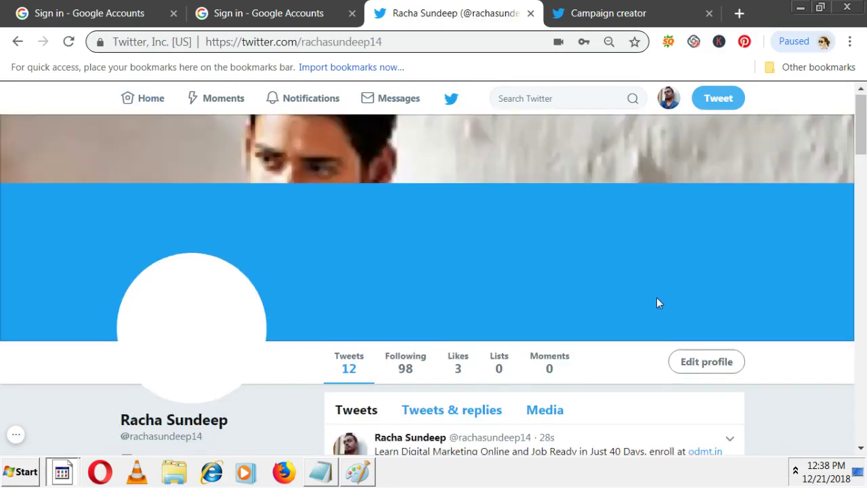
pyautogui.scroll(-3, 656, 300)
pyautogui.scroll(-1, 433, 251)
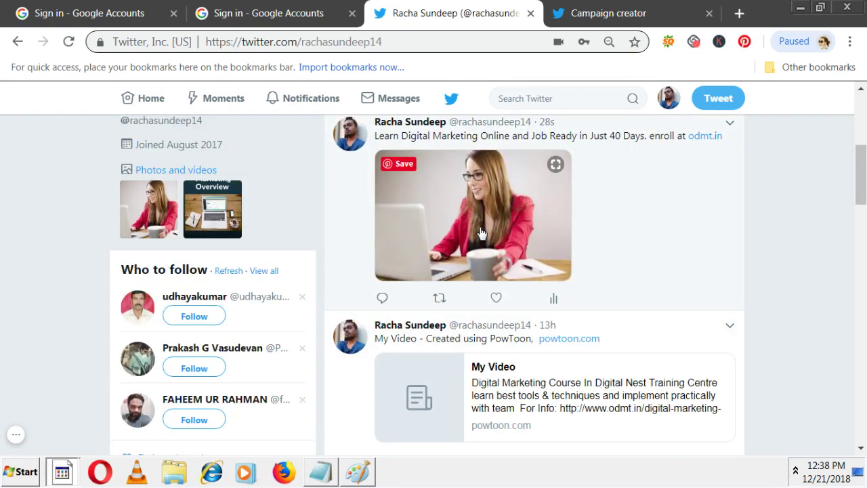
# In the Twitter Ads campaign creator, choose the Awareness objective and name the campaign "First Brand Awareness Campaign"
pyautogui.click(576, 13)
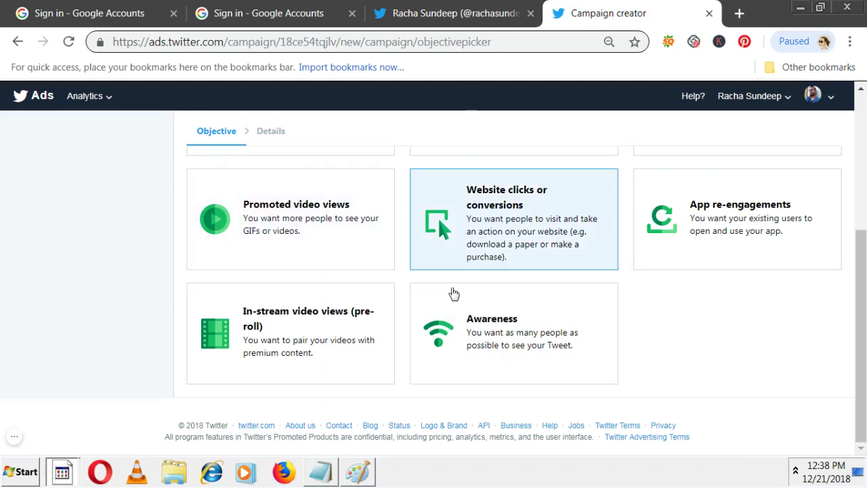
pyautogui.click(494, 328)
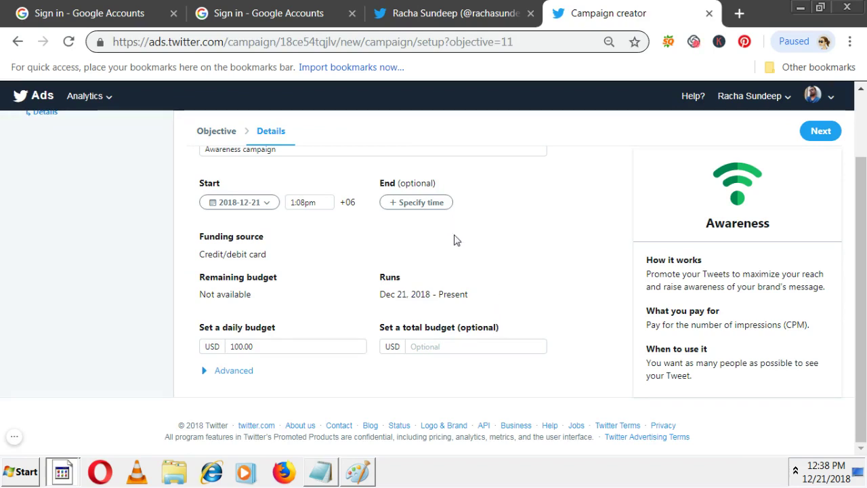
pyautogui.scroll(2, 406, 290)
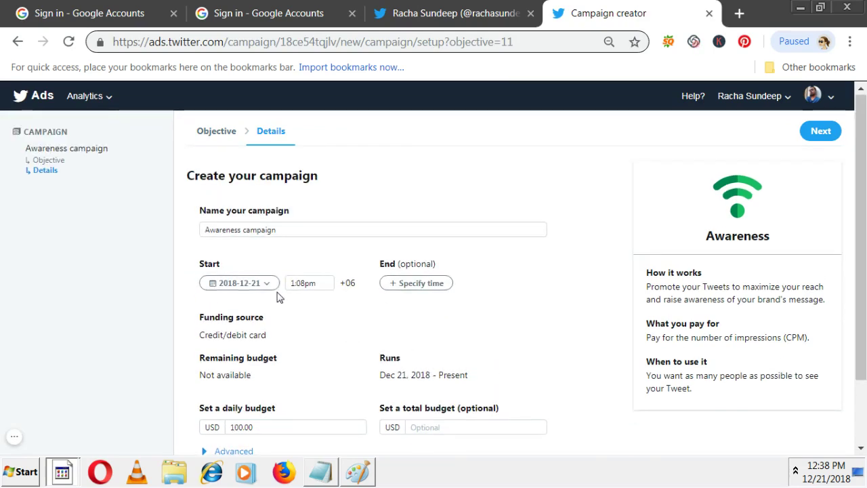
pyautogui.moveTo(294, 235); pyautogui.dragTo(196, 232)
pyautogui.write('Fi')
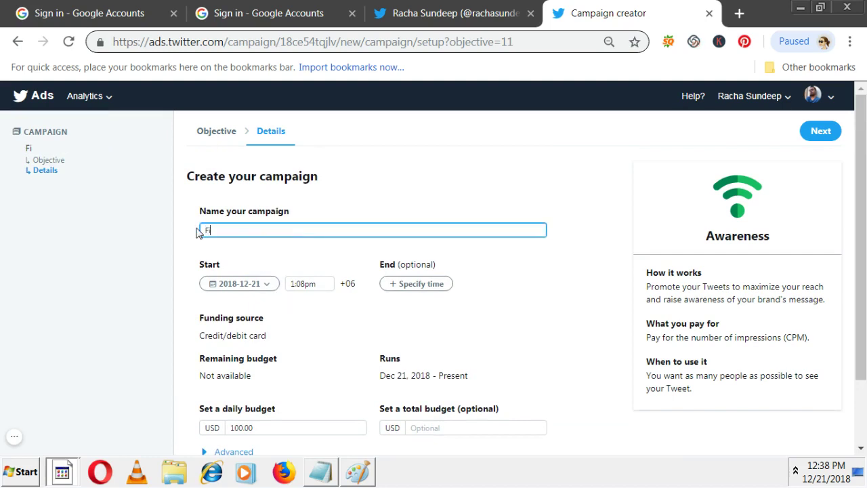
pyautogui.write('rst Brand WAwareness Campaign')
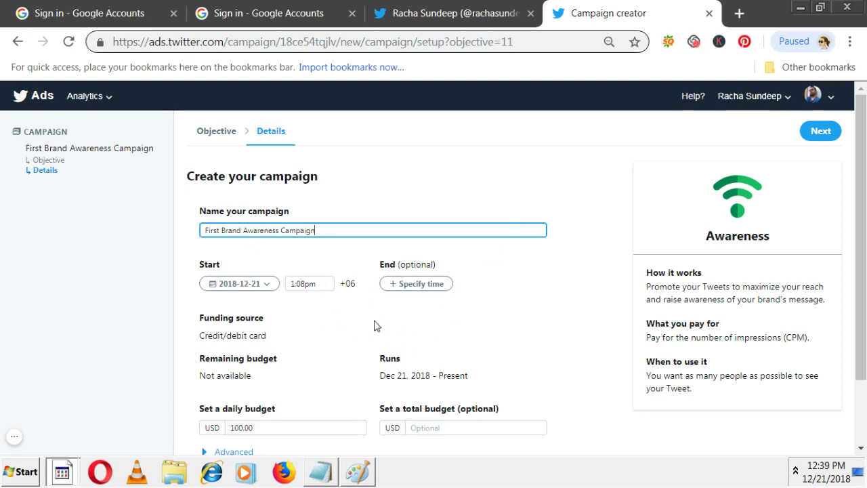
# Set the campaign's daily budget to 10.00 USD and total budget to 100.00 USD, and continue to the ad group details
pyautogui.scroll(-2, 407, 275)
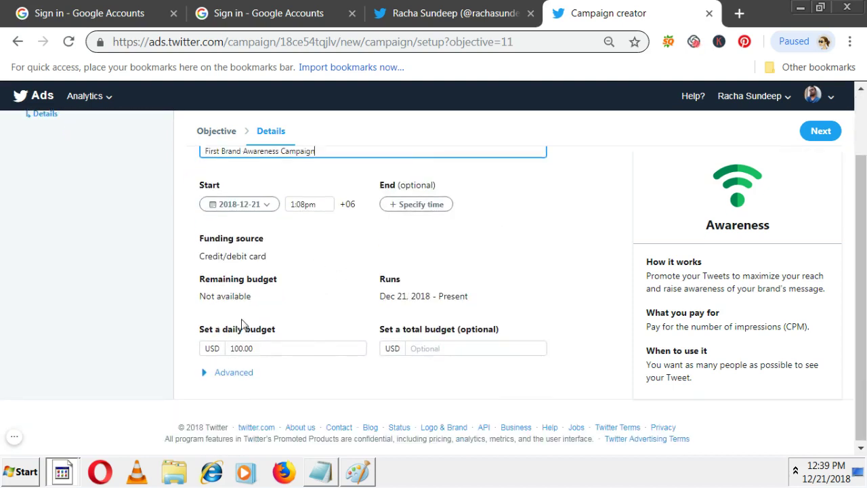
pyautogui.moveTo(219, 353); pyautogui.dragTo(200, 353)
pyautogui.click(296, 316)
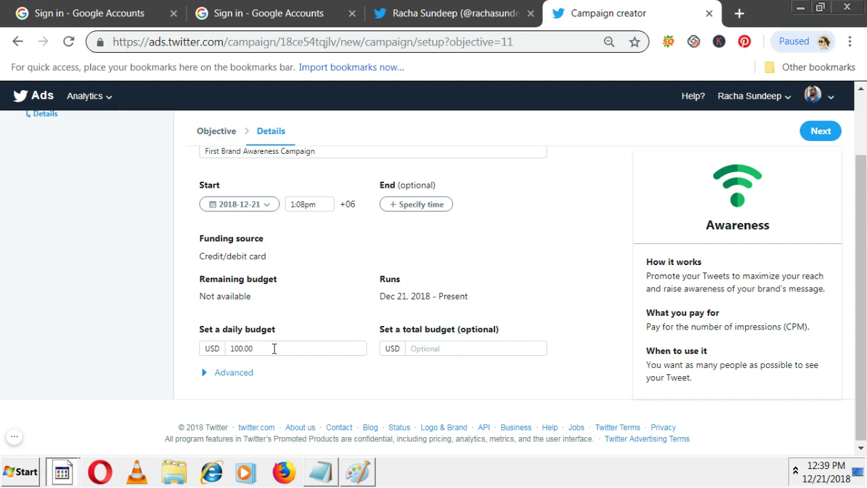
pyautogui.moveTo(273, 349); pyautogui.dragTo(221, 345)
pyautogui.write('10')
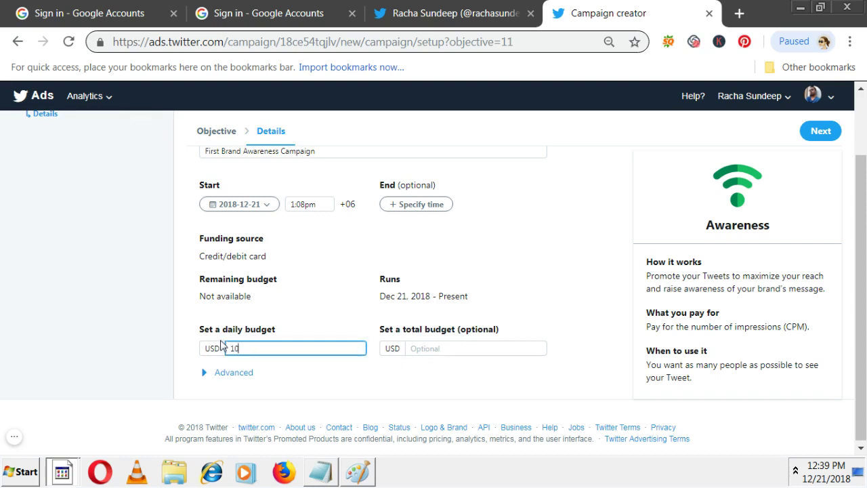
pyautogui.click(432, 348)
pyautogui.write('100.00')
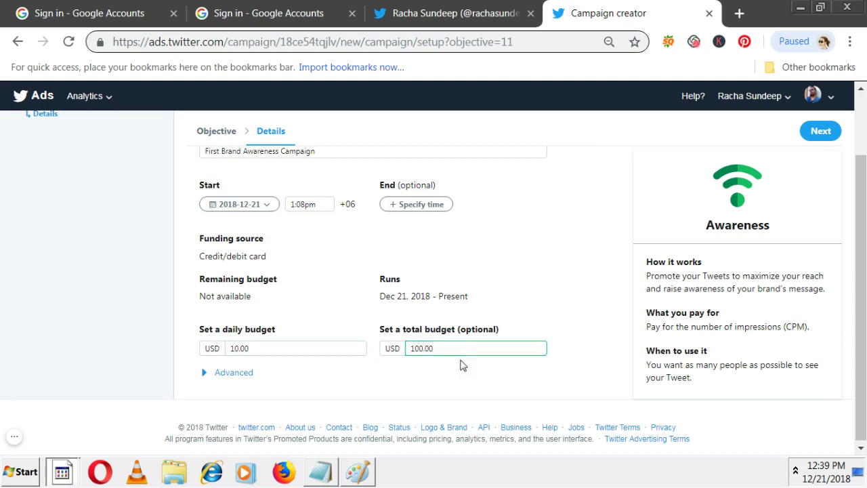
pyautogui.click(420, 364)
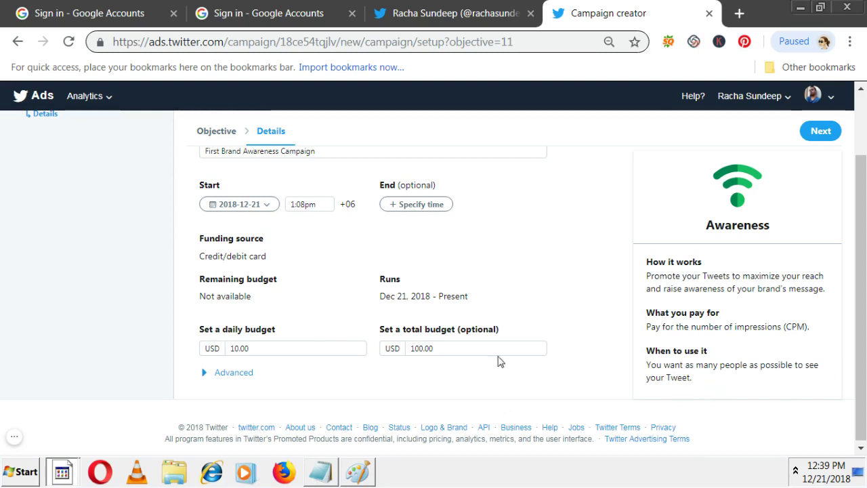
pyautogui.scroll(1, 504, 334)
pyautogui.scroll(1, 504, 334)
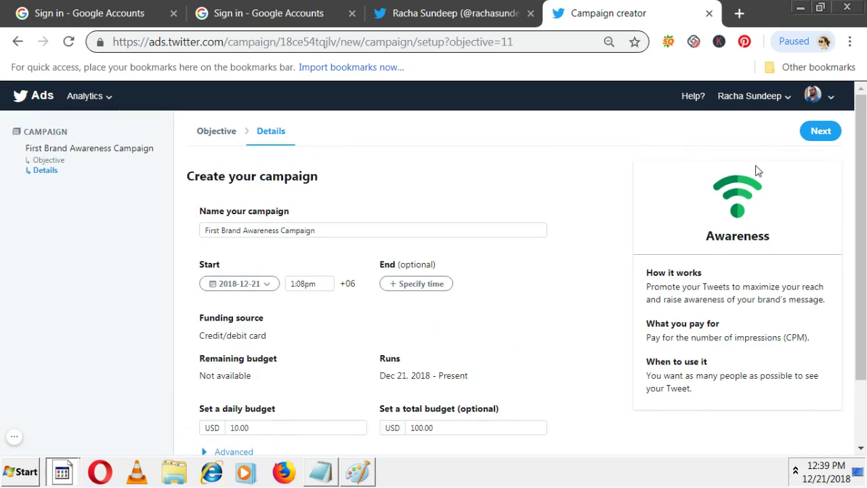
pyautogui.click(819, 133)
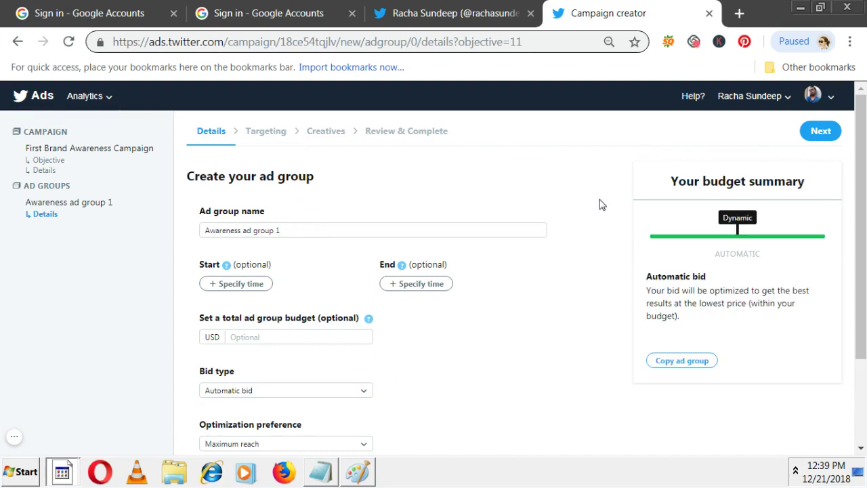
# Rename the ad group to "First"
pyautogui.scroll(-2, 430, 350)
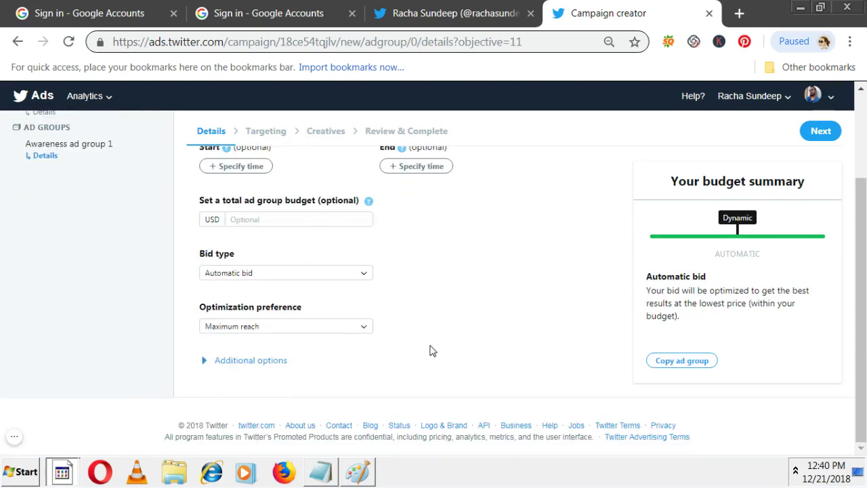
pyautogui.scroll(2, 409, 344)
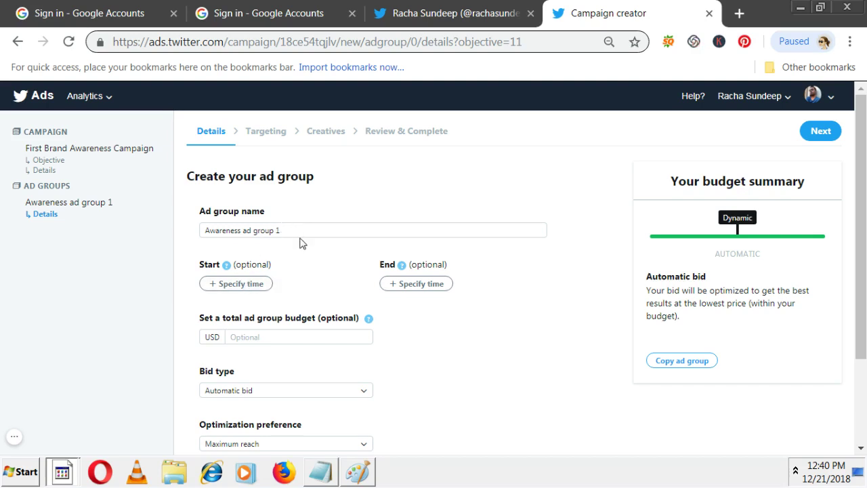
pyautogui.moveTo(301, 233); pyautogui.dragTo(180, 232)
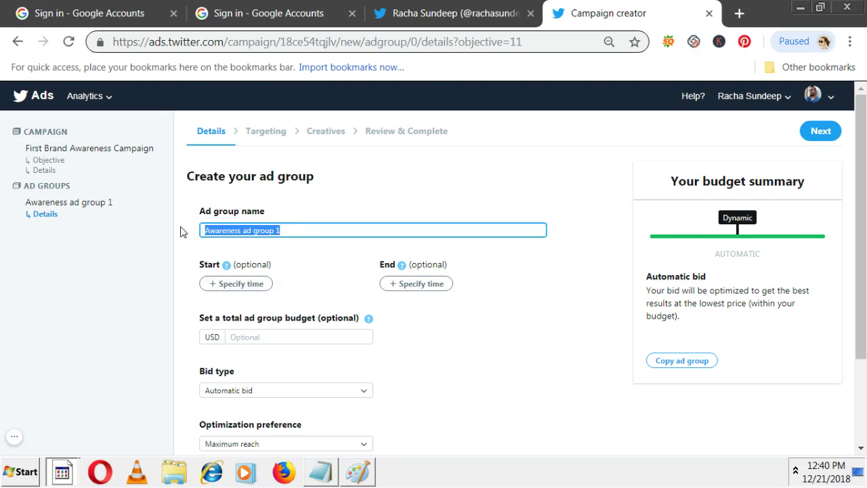
pyautogui.write('First')
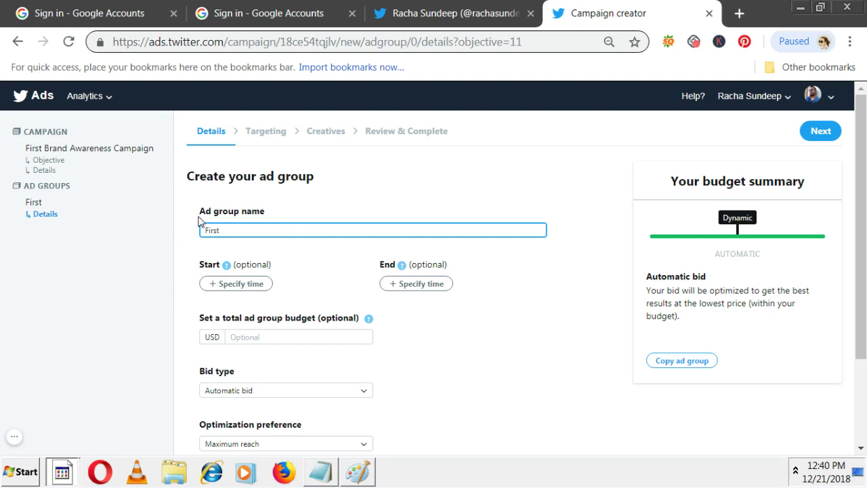
pyautogui.click(438, 191)
pyautogui.scroll(-1, 459, 251)
pyautogui.scroll(1, 402, 304)
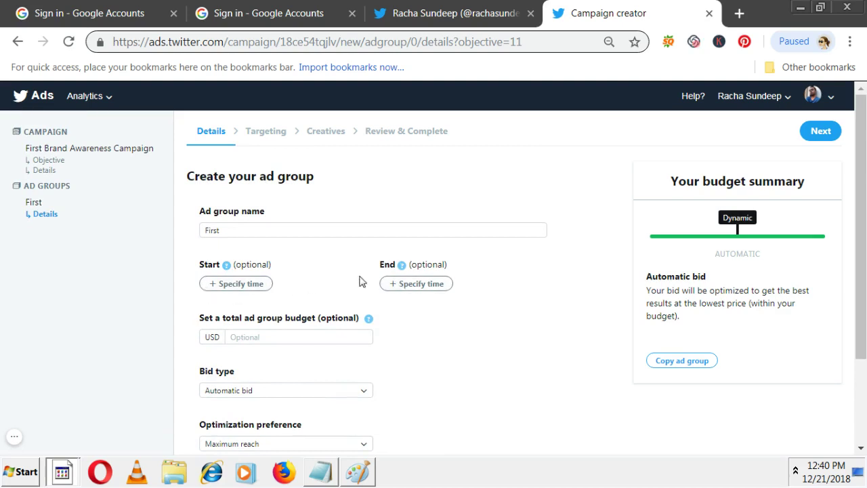
# Choose Automatic bid as the ad group's bid type and continue to the targeting settings
pyautogui.scroll(-2, 304, 298)
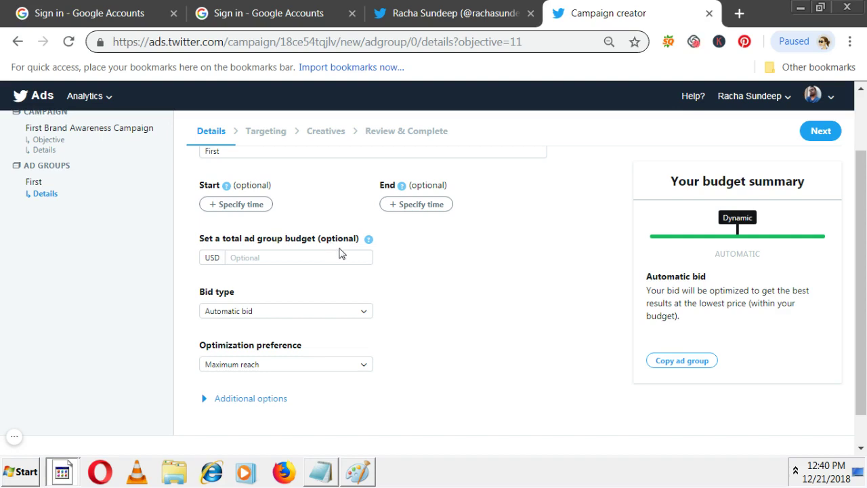
pyautogui.click(364, 313)
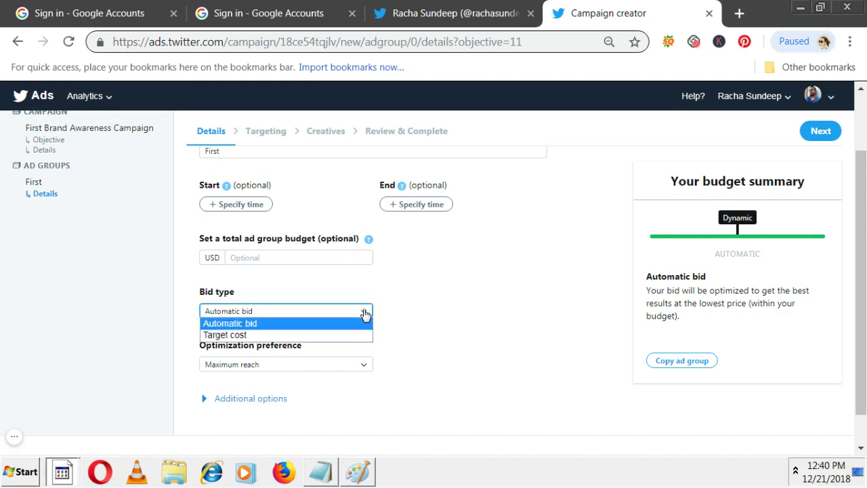
pyautogui.click(252, 325)
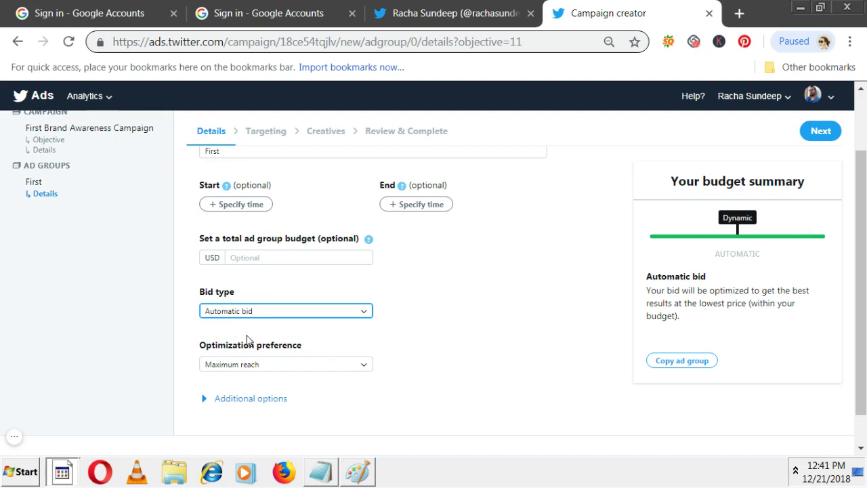
pyautogui.scroll(-1, 360, 336)
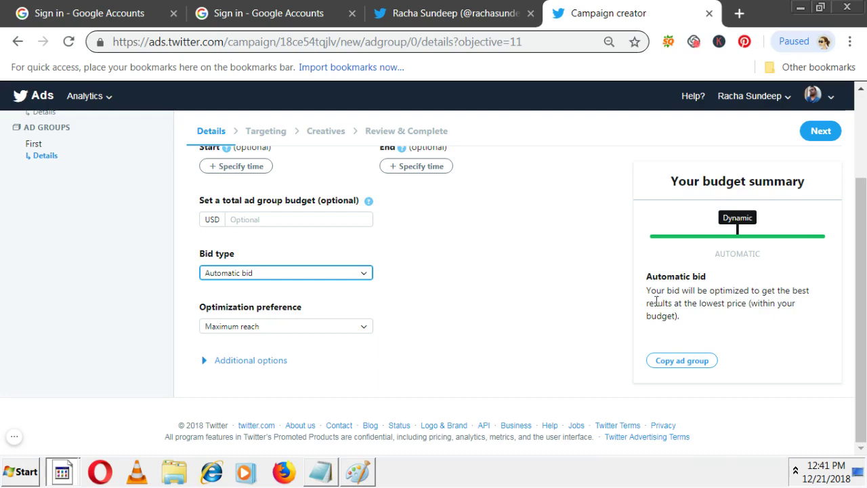
pyautogui.scroll(2, 505, 337)
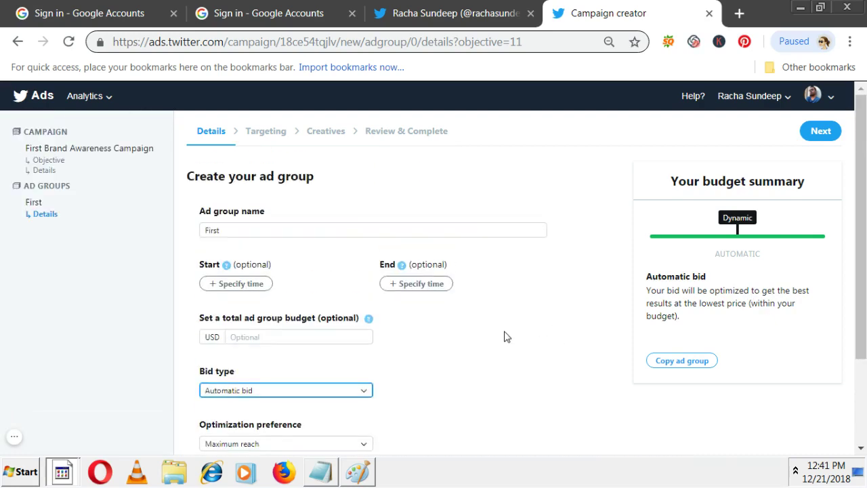
pyautogui.click(820, 138)
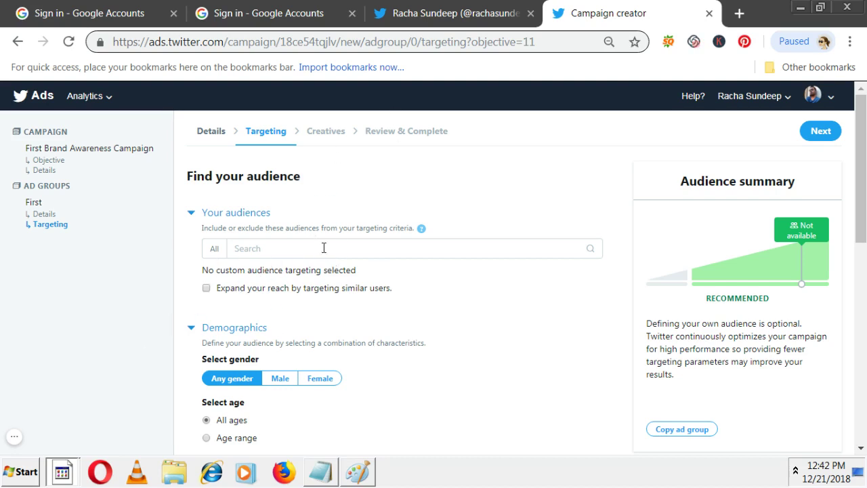
# Look over the custom audience types available for targeting and the gender and age options under Demographics
pyautogui.click(324, 248)
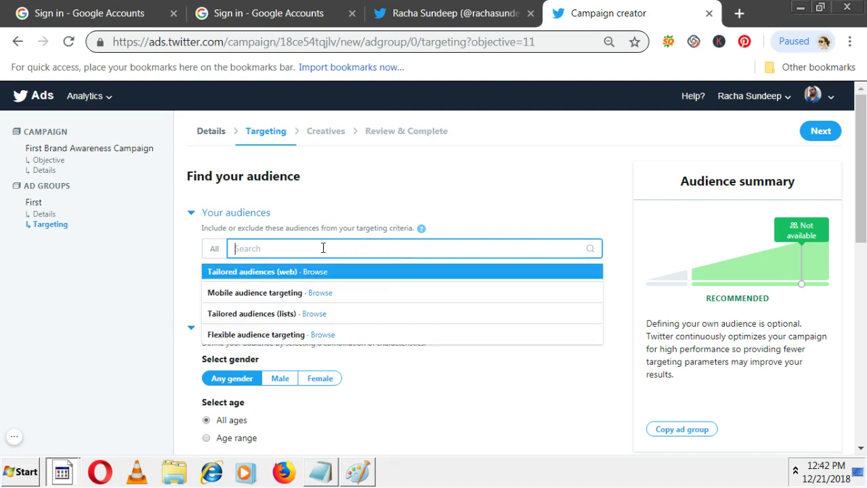
pyautogui.click(568, 199)
pyautogui.scroll(-1, 437, 346)
pyautogui.scroll(-1, 437, 346)
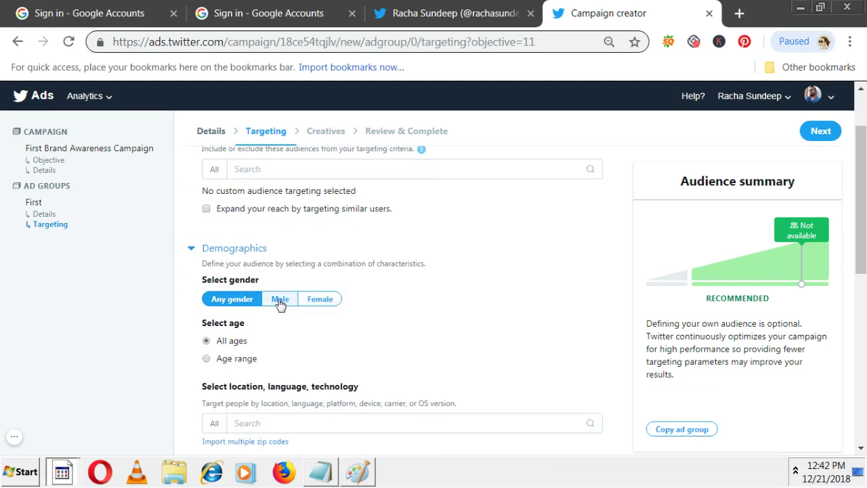
pyautogui.scroll(-1, 319, 325)
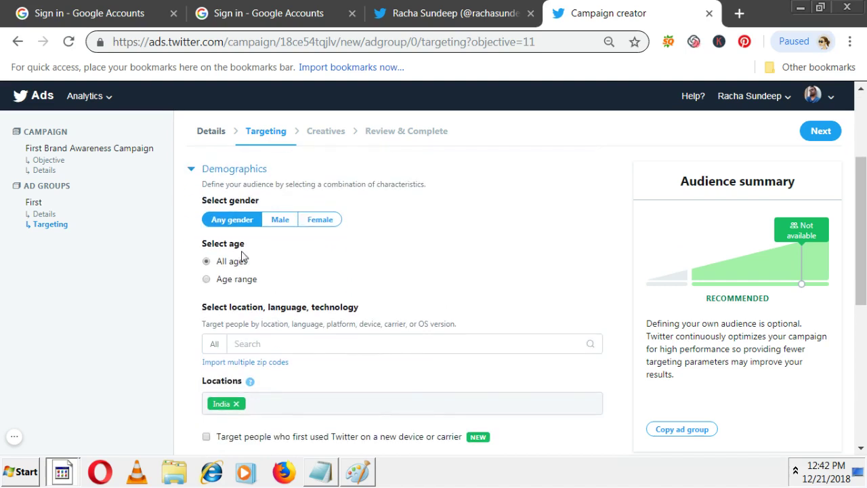
pyautogui.click(207, 279)
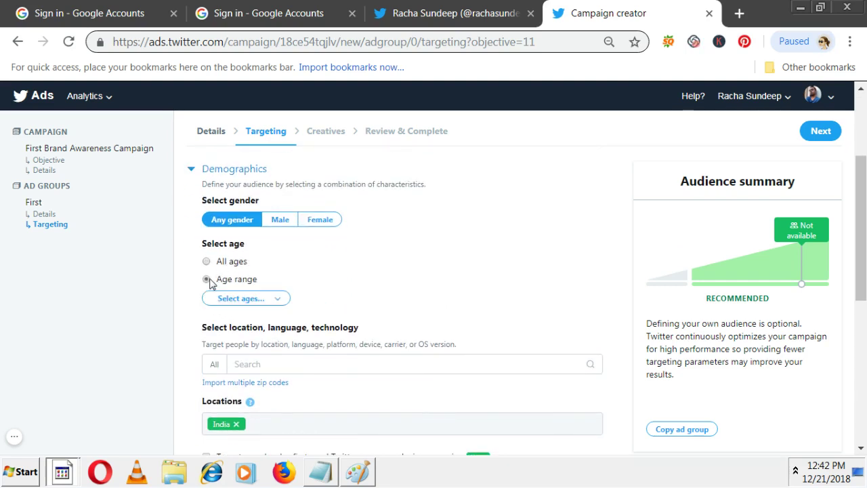
pyautogui.click(273, 305)
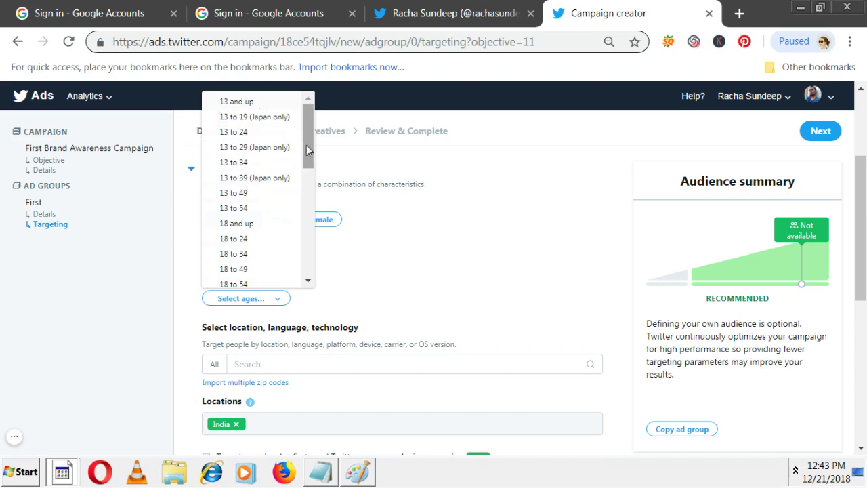
pyautogui.moveTo(308, 159); pyautogui.dragTo(310, 219)
pyautogui.click(515, 223)
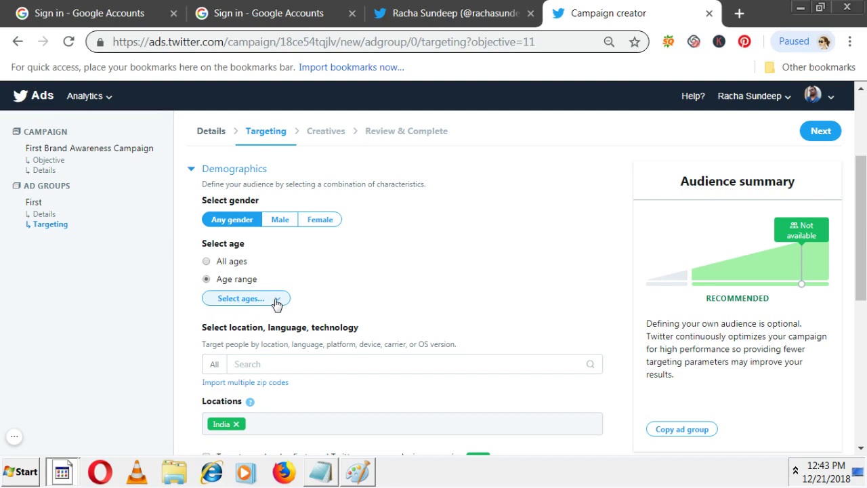
pyautogui.click(207, 262)
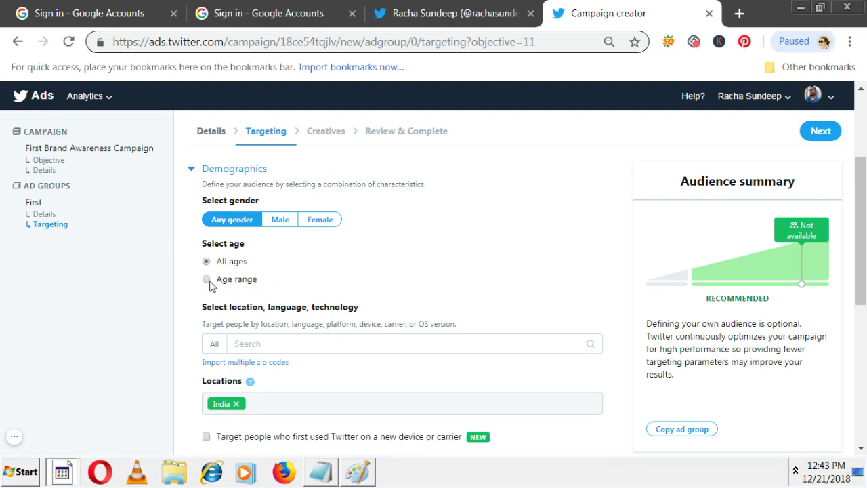
# Look through the age ranges available for targeting and return the age selection to All ages
pyautogui.click(206, 279)
pyautogui.click(277, 299)
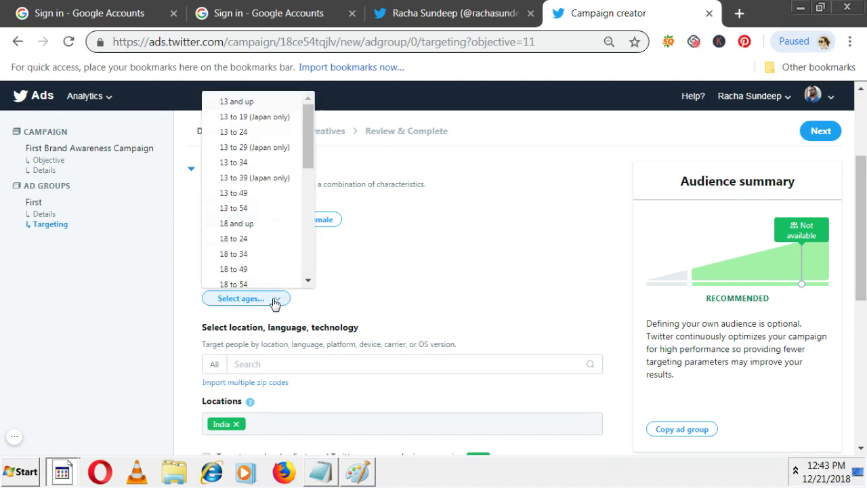
pyautogui.scroll(-3, 313, 192)
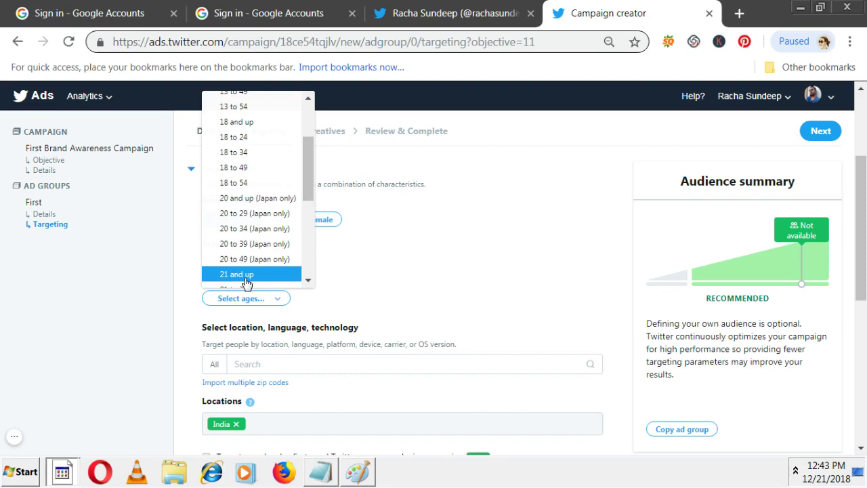
pyautogui.click(445, 233)
pyautogui.click(208, 262)
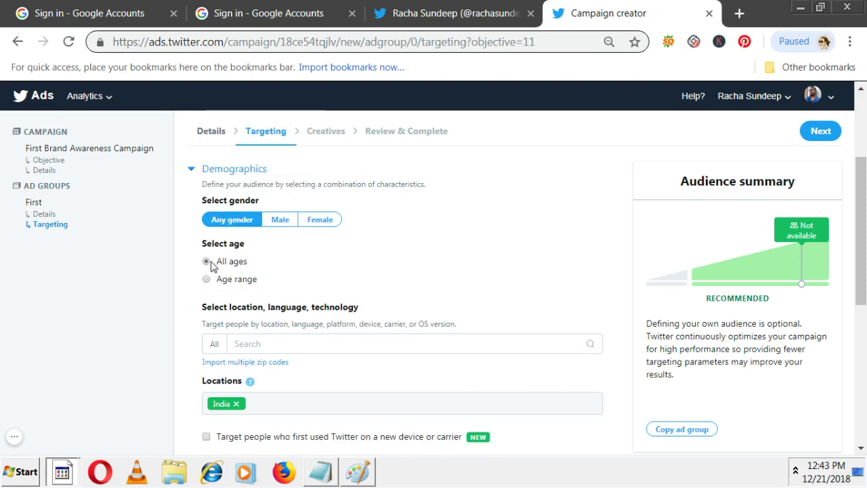
# Add the Hyderabad, IN metro area as a target location and remove India from the locations
pyautogui.scroll(-1, 426, 244)
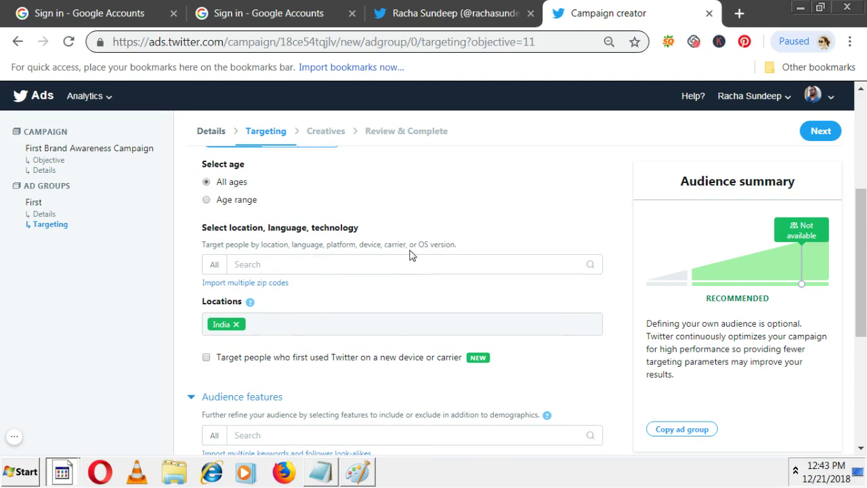
pyautogui.scroll(-1, 416, 197)
pyautogui.scroll(1, 407, 204)
pyautogui.click(292, 265)
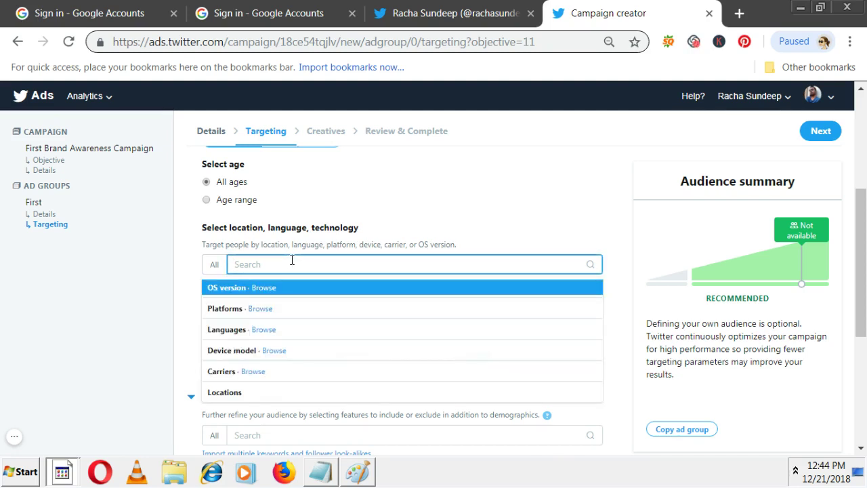
pyautogui.write('hyder')
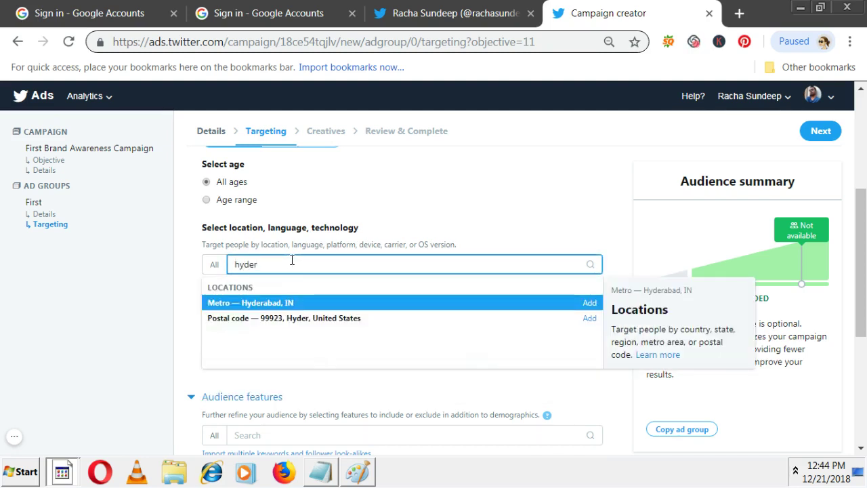
pyautogui.write('a')
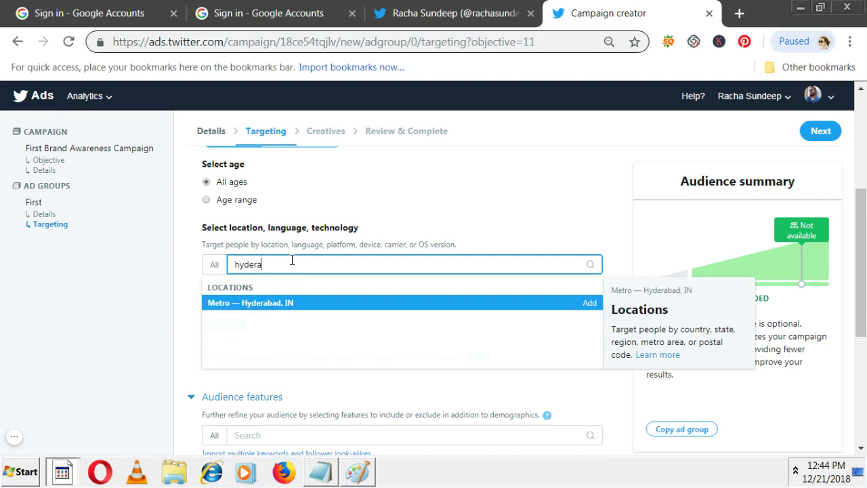
pyautogui.click(590, 305)
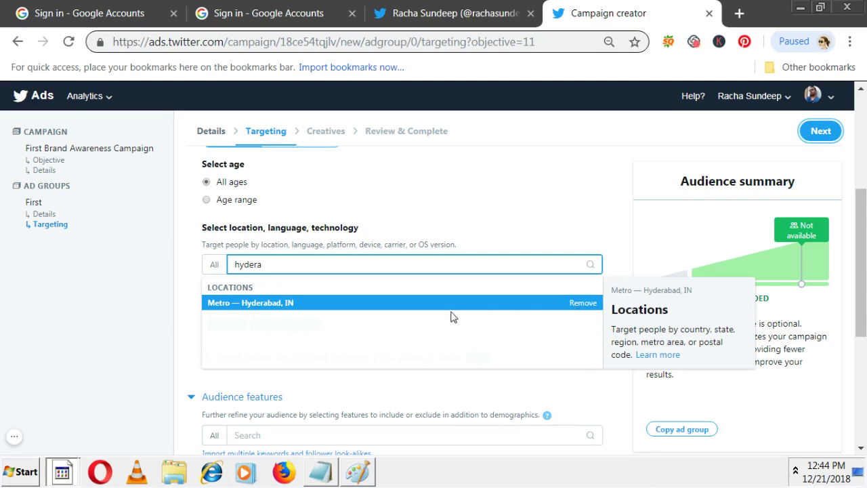
pyautogui.click(141, 358)
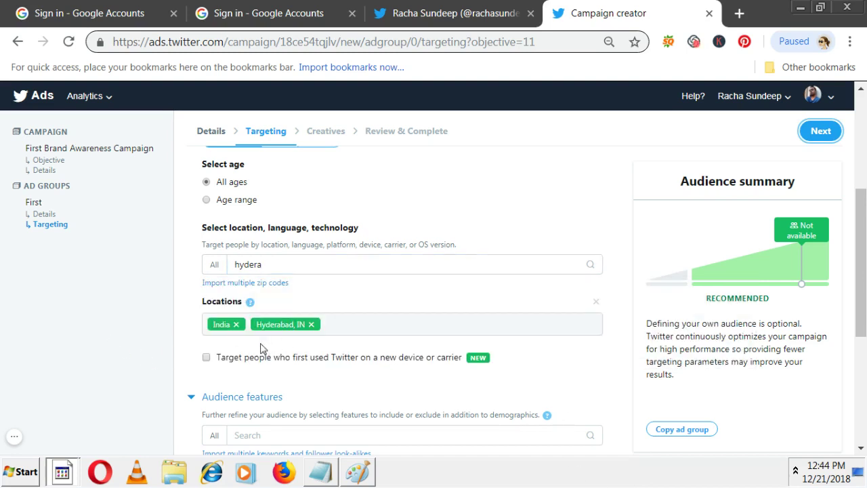
pyautogui.click(236, 324)
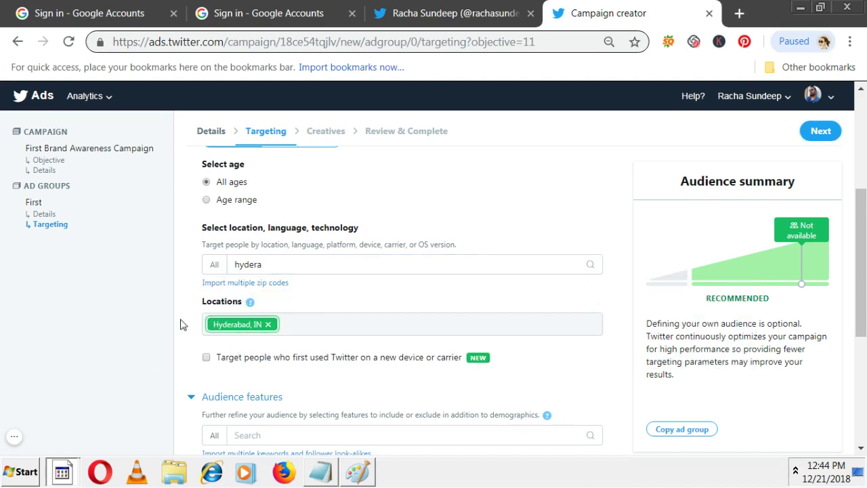
# Search the location targeting for postal code 500089, then 50008, and try the 500087, India result
pyautogui.click(340, 267)
pyautogui.press('BackSpace')
pyautogui.press('BackSpace')
pyautogui.press('BackSpace')
pyautogui.press('BackSpace')
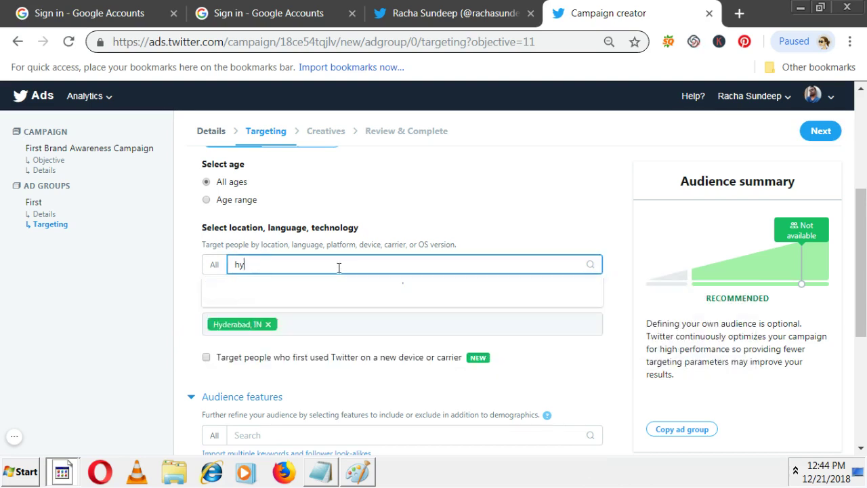
pyautogui.press('BackSpace')
pyautogui.press('BackSpace')
pyautogui.write('50089')
pyautogui.press('BackSpace')
pyautogui.press('BackSpace')
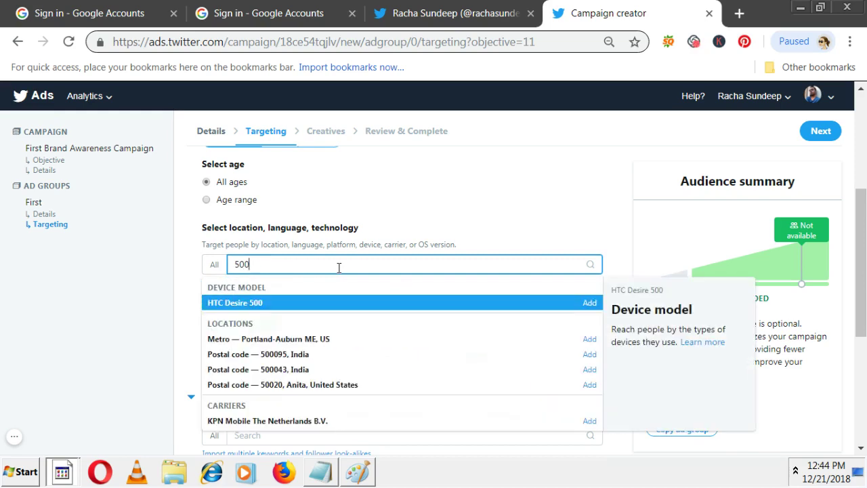
pyautogui.write('089')
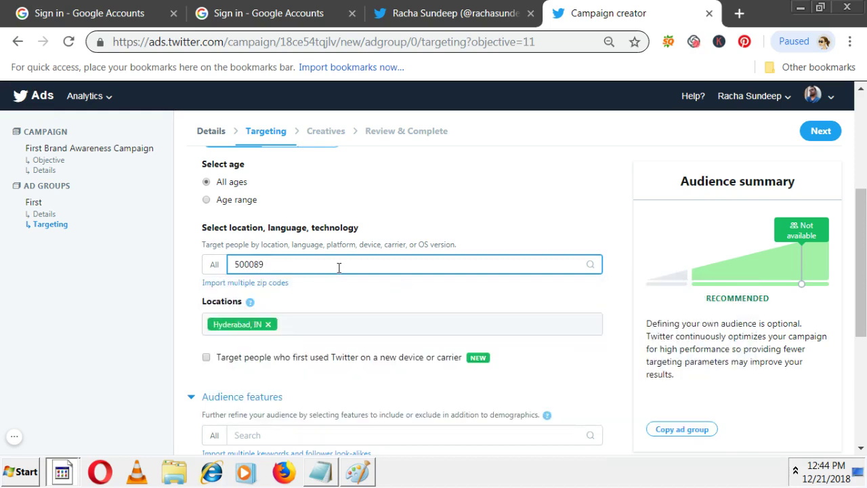
pyautogui.press('BackSpace')
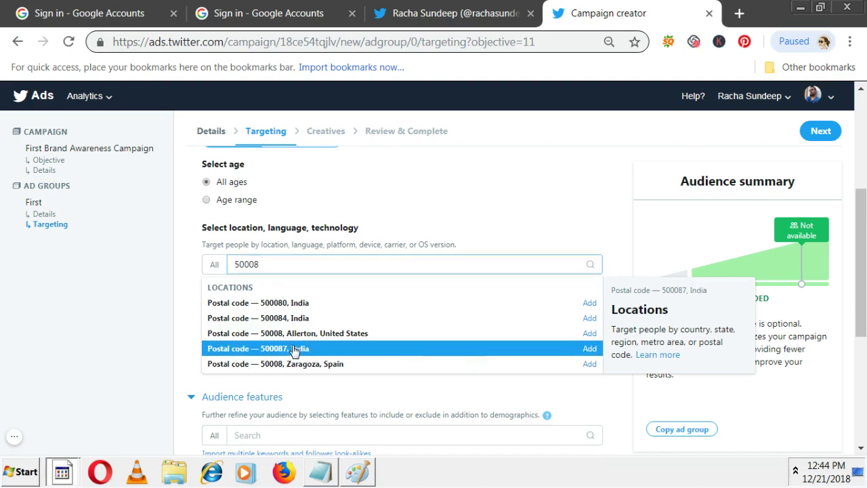
pyautogui.click(293, 348)
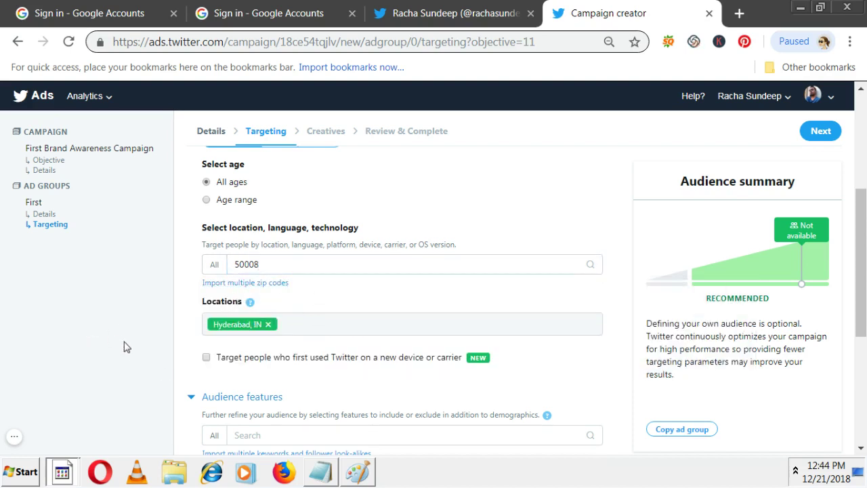
# Narrow the audience features to Interests and search them for "digital marketing"
pyautogui.scroll(-1, 124, 344)
pyautogui.scroll(-1, 122, 340)
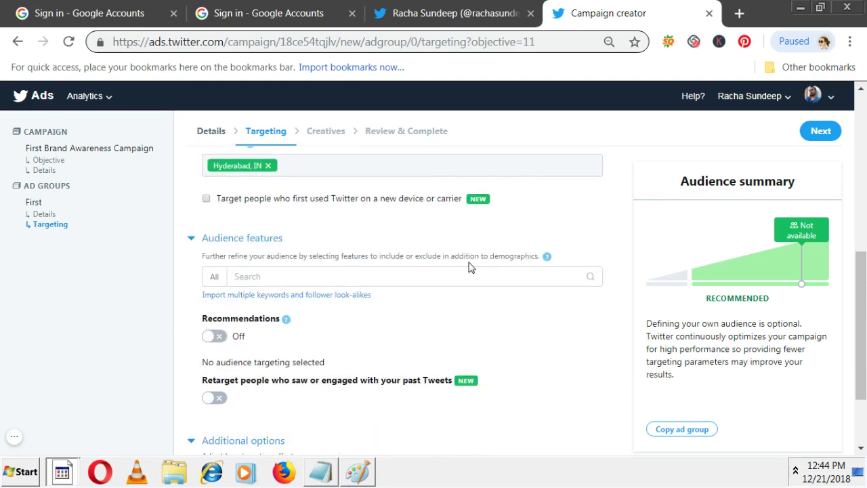
pyautogui.click(259, 276)
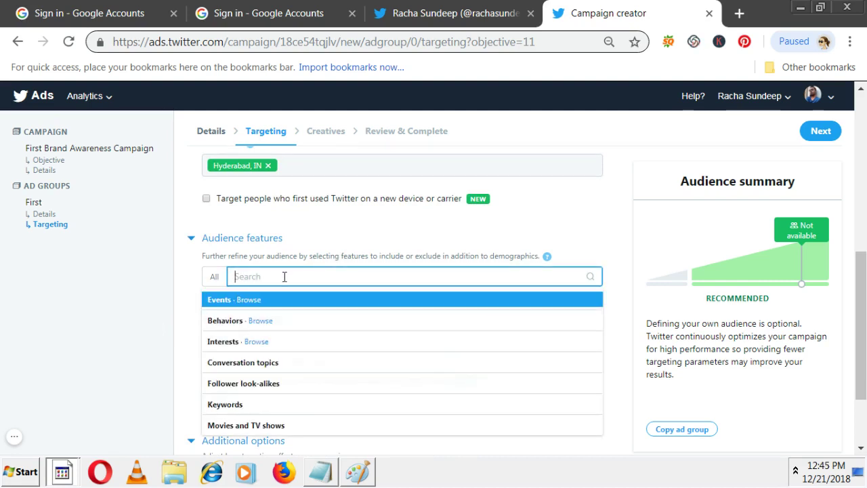
pyautogui.click(219, 343)
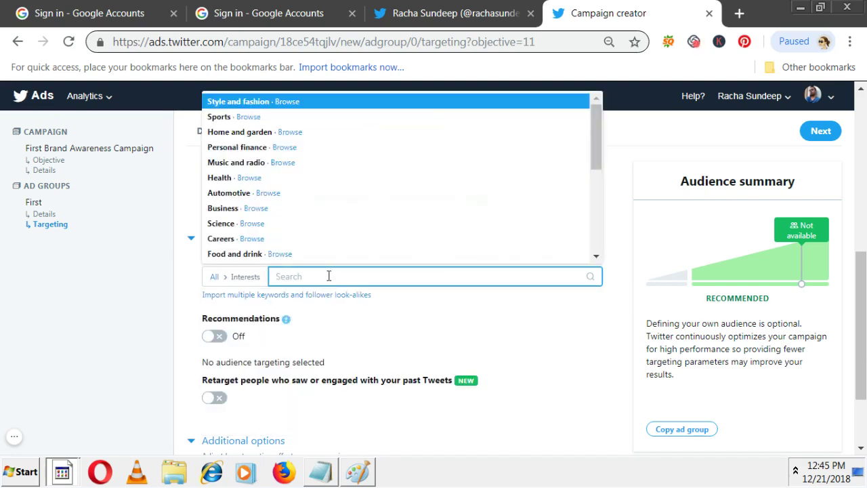
pyautogui.write('digital mar')
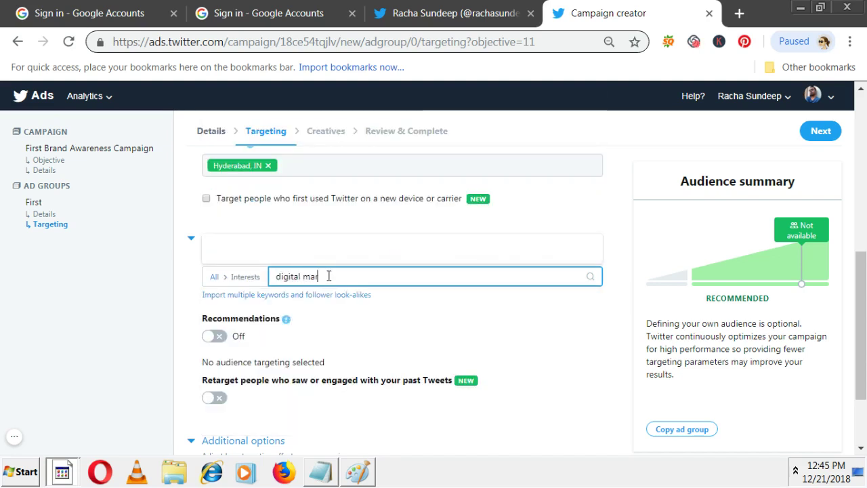
pyautogui.write('keting')
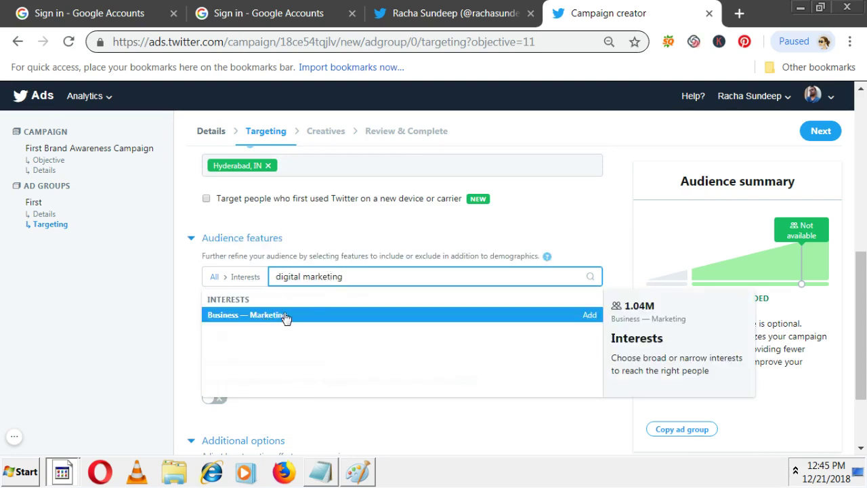
pyautogui.click(303, 276)
pyautogui.press('BackSpace')
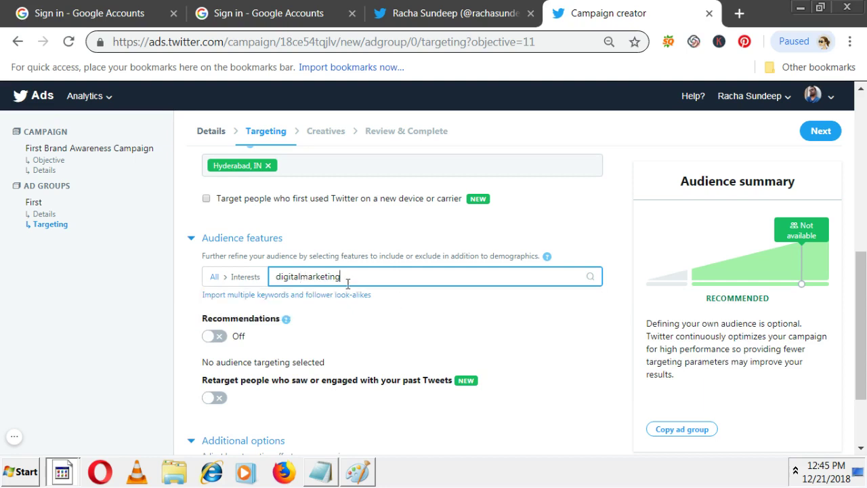
# Search the interests for "seo" and add the Technology and computing — SEO interest
pyautogui.hotkey('ctrl', 'a')
pyautogui.write('s')
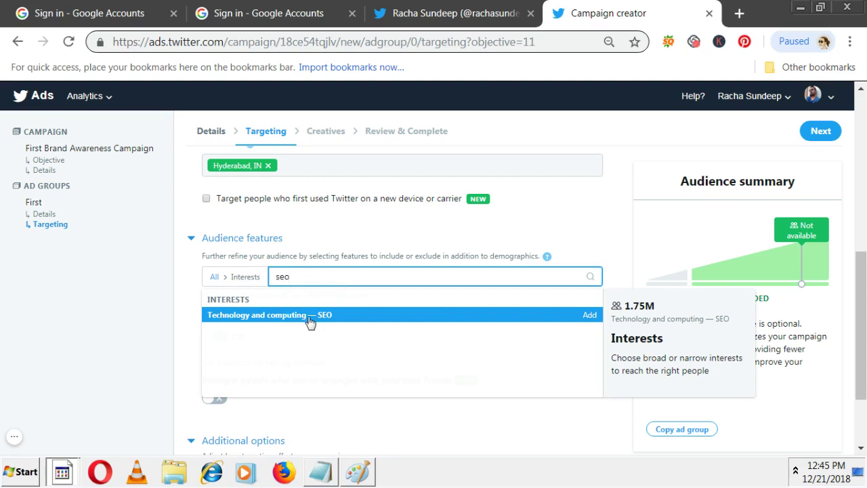
pyautogui.click(591, 316)
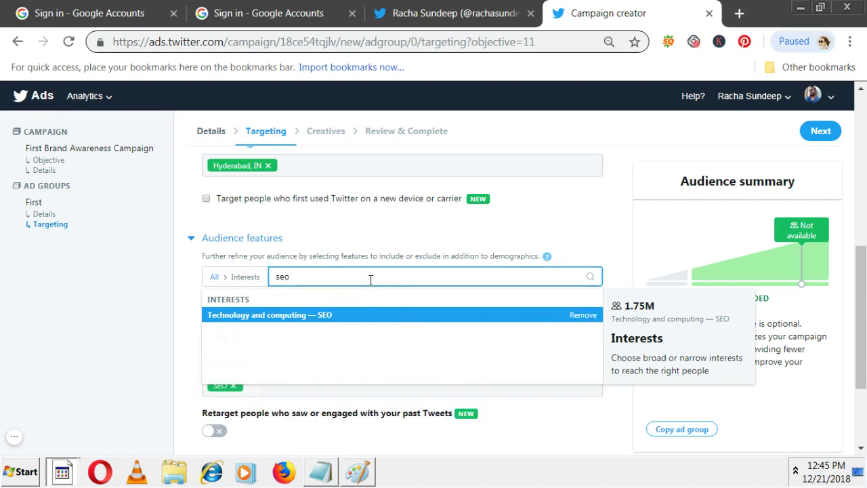
# Search the interests for "education" and add Education — Graduate school to the targeting
pyautogui.press('BackSpace')
pyautogui.press('BackSpace')
pyautogui.press('BackSpace')
pyautogui.write('education')
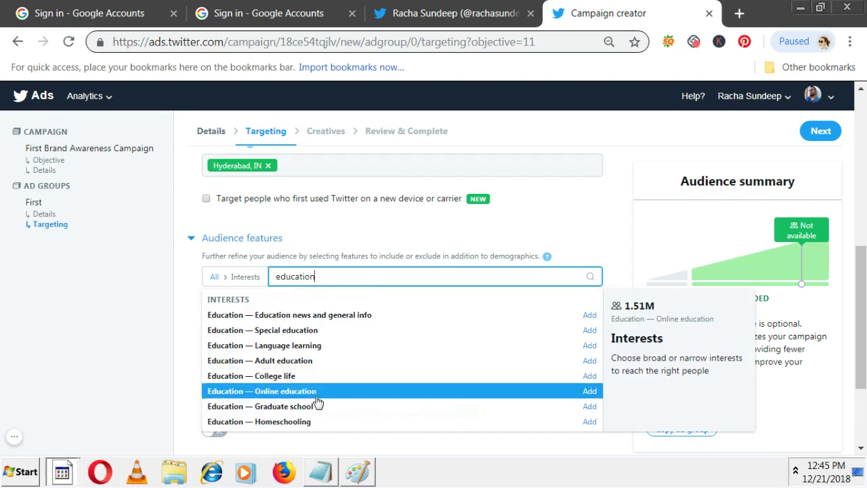
pyautogui.click(590, 407)
pyautogui.click(128, 330)
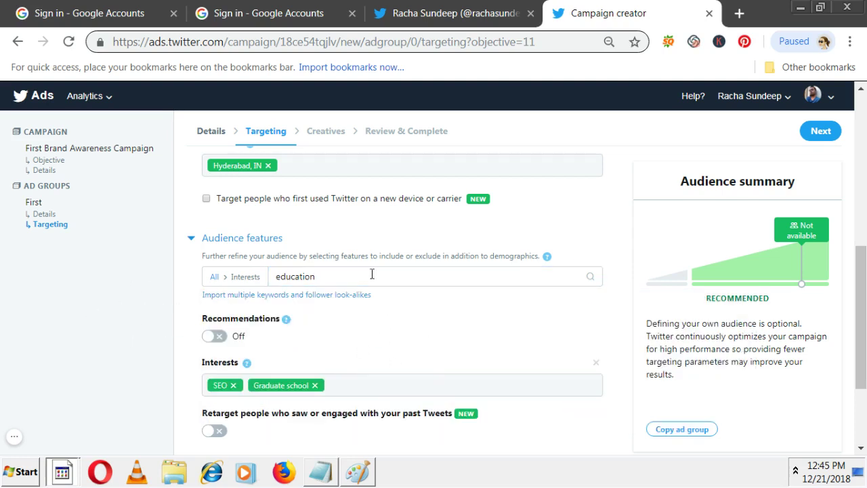
# Replace the interest search text with "MBA" and turn on Recommendations for the audience features
pyautogui.click(341, 276)
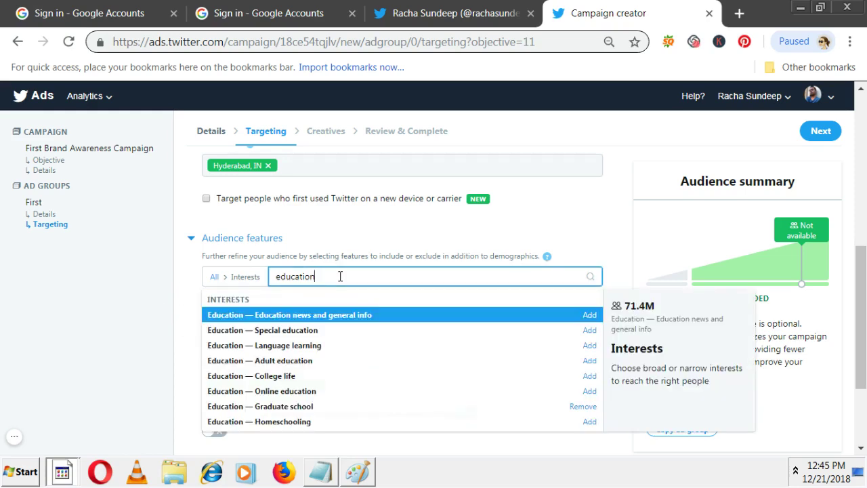
pyautogui.press('BackSpace')
pyautogui.press('BackSpace')
pyautogui.press('BackSpace')
pyautogui.press('BackSpace')
pyautogui.press('BackSpace')
pyautogui.press('BackSpace')
pyautogui.press('BackSpace')
pyautogui.press('BackSpace')
pyautogui.press('BackSpace')
pyautogui.press('Up')
pyautogui.click(64, 346)
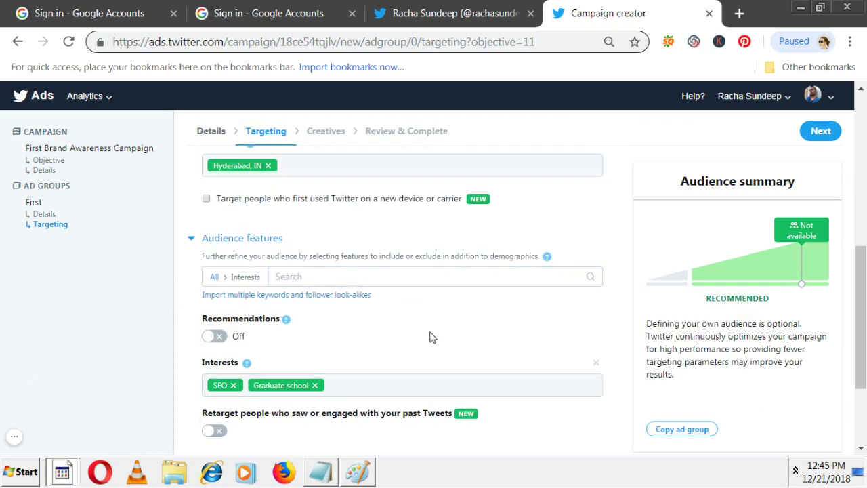
pyautogui.scroll(-1, 430, 337)
pyautogui.scroll(1, 422, 339)
pyautogui.click(297, 281)
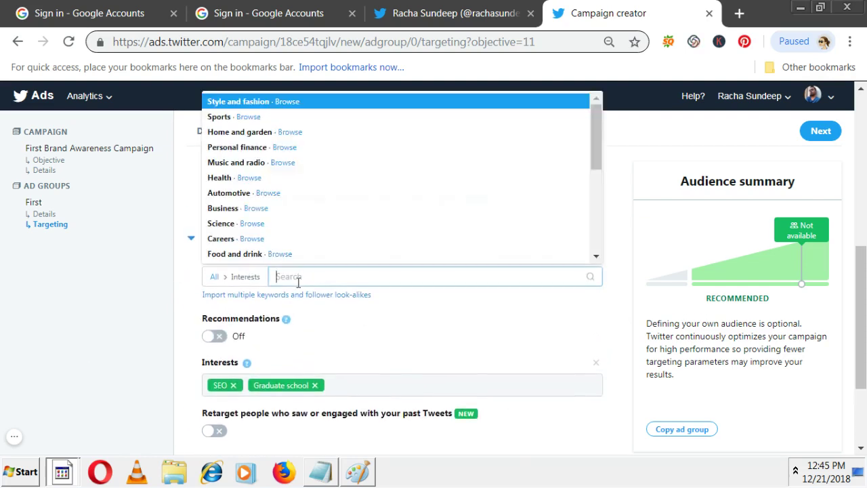
pyautogui.write('MBA')
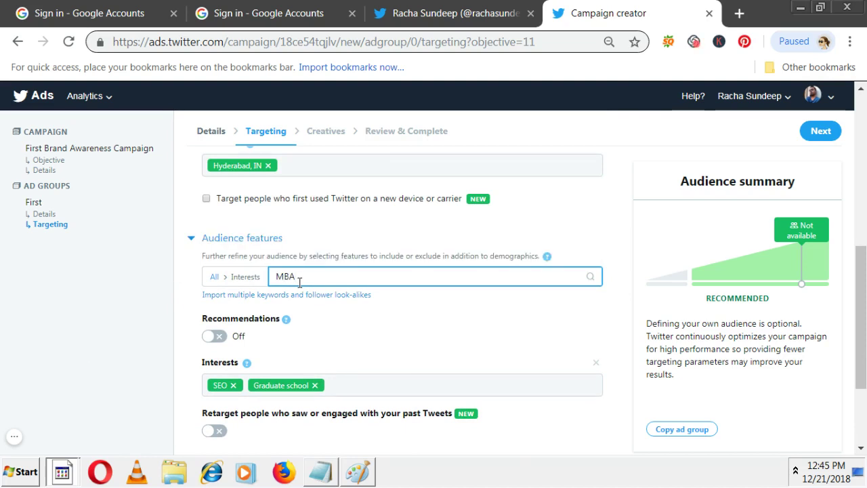
pyautogui.click(221, 338)
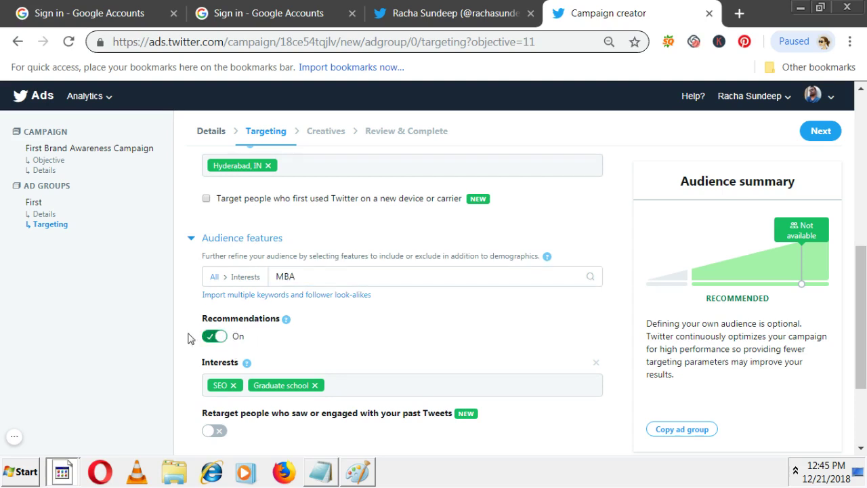
# Search the interests for "Looking for job" and add Careers — Job search to the targeting
pyautogui.click(316, 277)
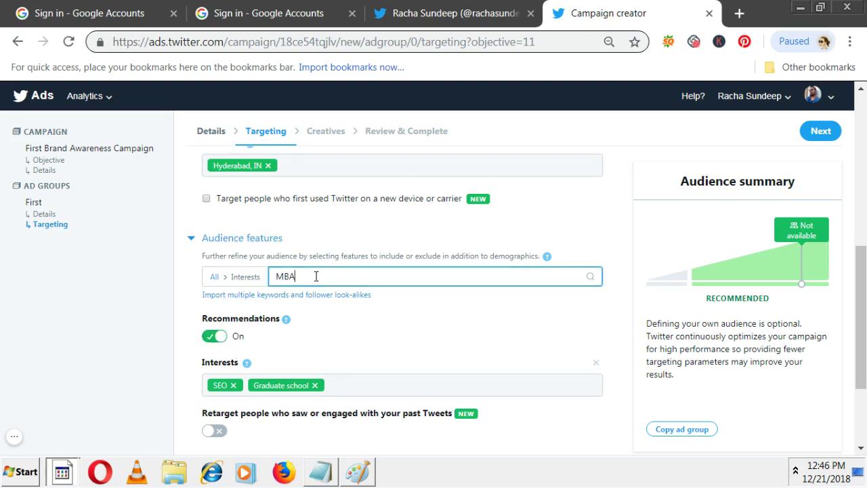
pyautogui.press('BackSpace')
pyautogui.press('BackSpace')
pyautogui.press('BackSpace')
pyautogui.write('Looki')
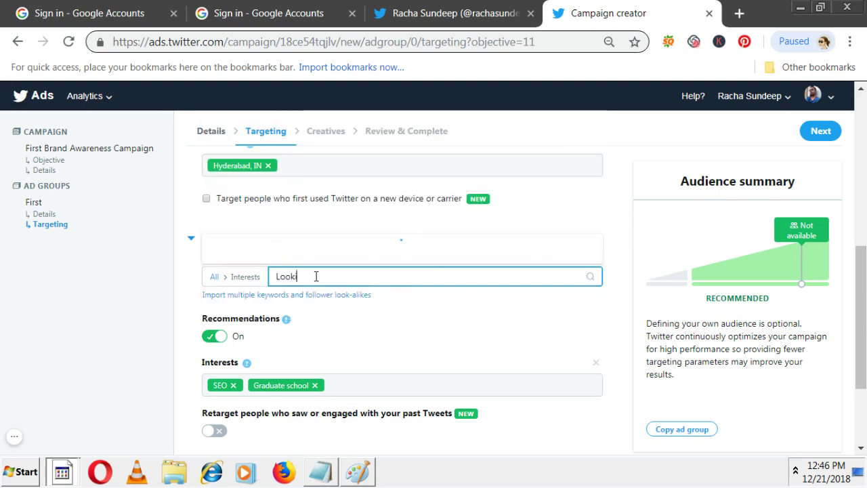
pyautogui.write('ng for job')
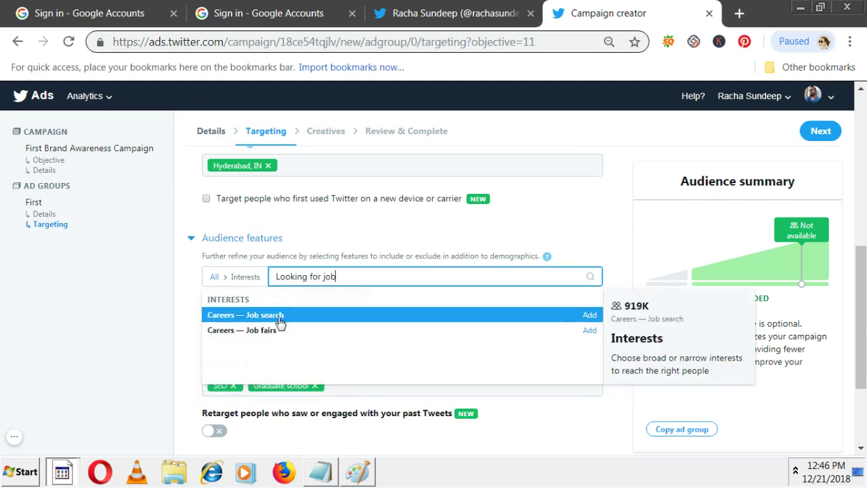
pyautogui.click(589, 316)
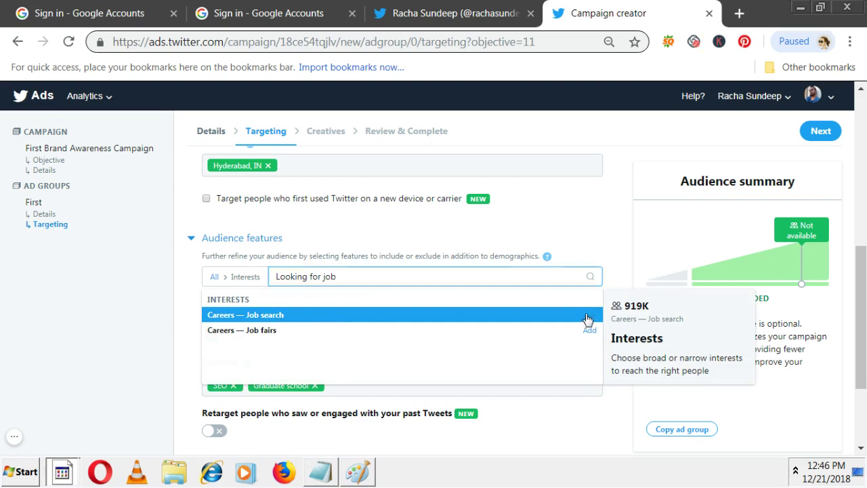
pyautogui.click(180, 294)
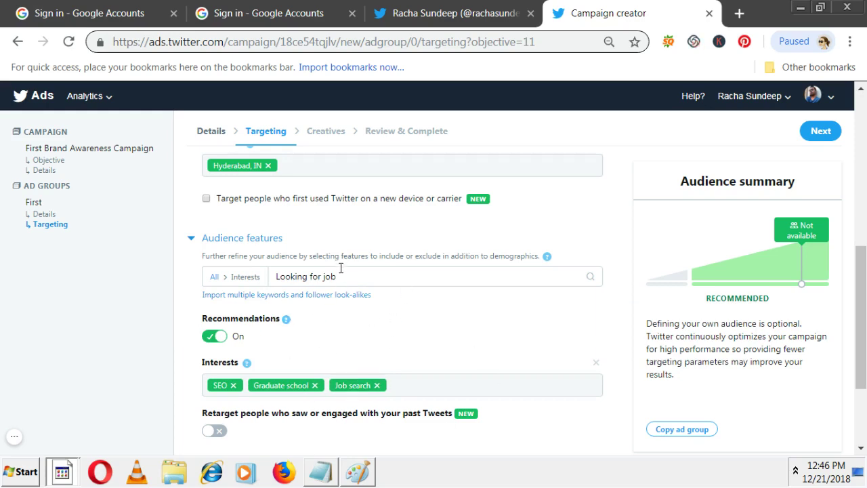
# Check the ad group's demographics, audience features and additional targeting options, and continue to the creatives
pyautogui.scroll(5, 352, 276)
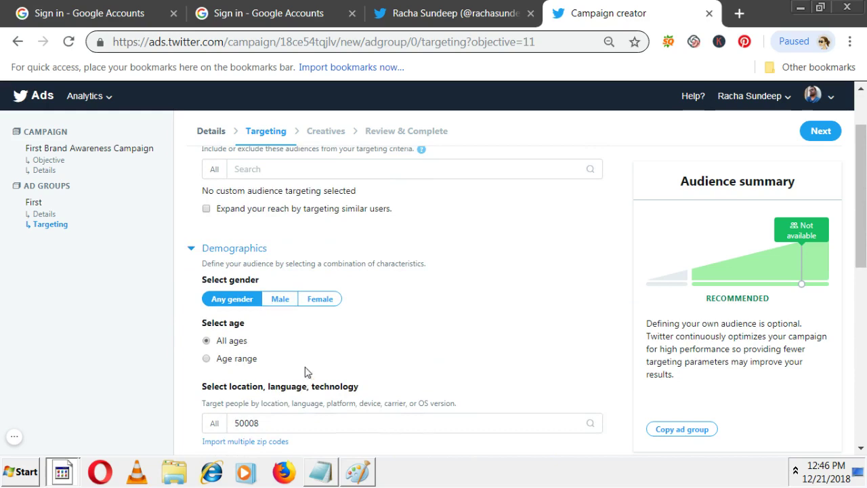
pyautogui.scroll(-5, 305, 303)
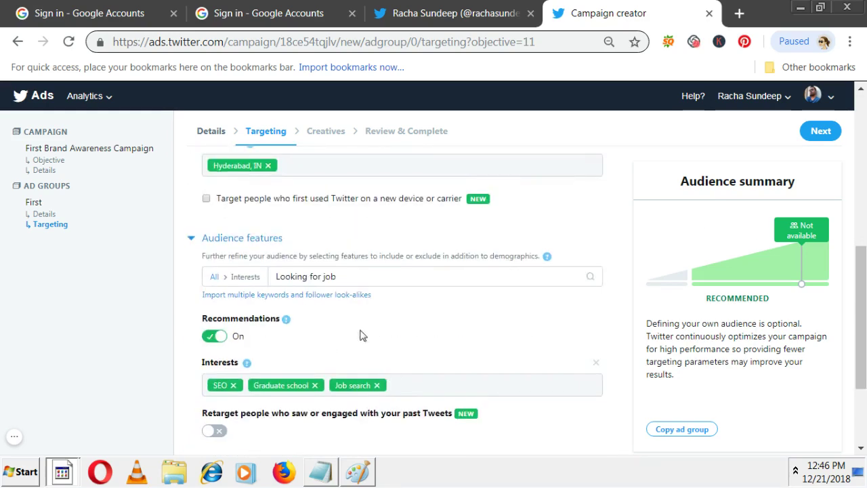
pyautogui.scroll(-1, 374, 368)
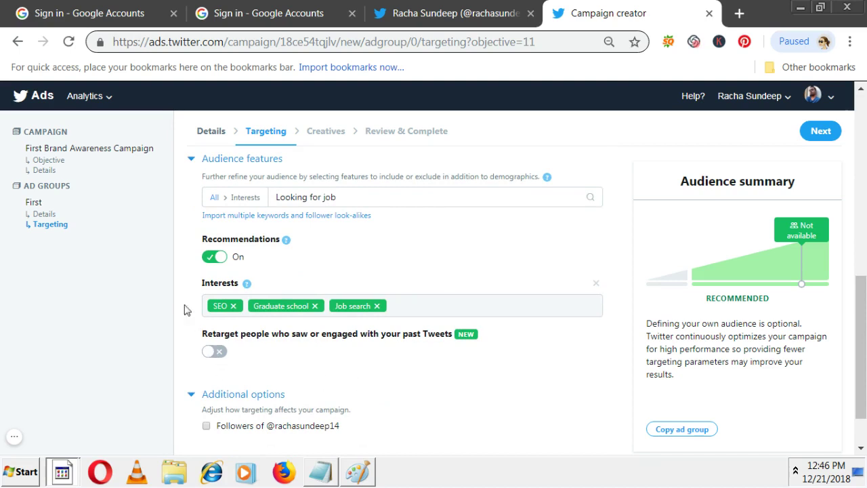
pyautogui.scroll(-1, 247, 325)
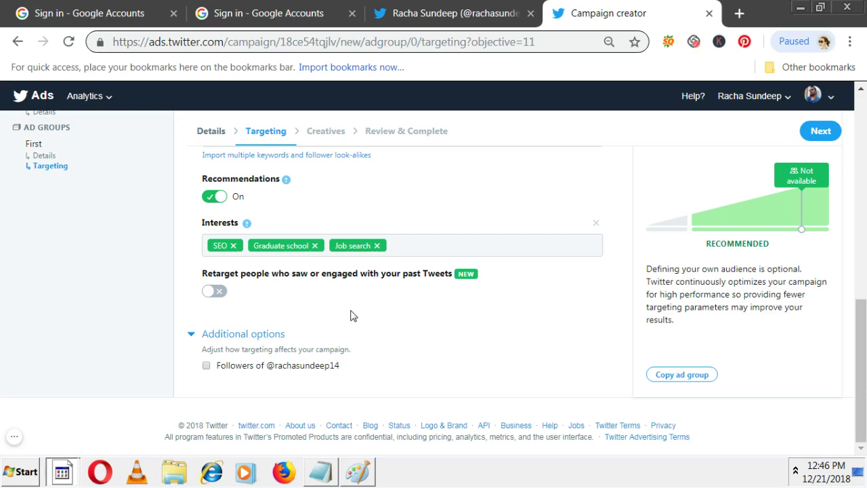
pyautogui.scroll(3, 478, 351)
# Choose the "Learn Digital Marketing Online and Job Ready in Just 40 Days" Tweet as the creative and continue to the campaign review
pyautogui.scroll(-2, 478, 351)
pyautogui.scroll(-1, 478, 351)
pyautogui.scroll(4, 666, 329)
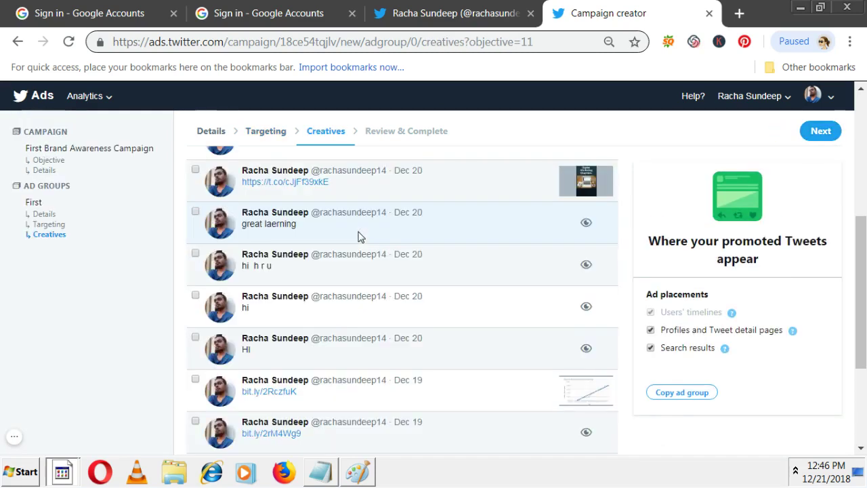
pyautogui.scroll(5, 379, 284)
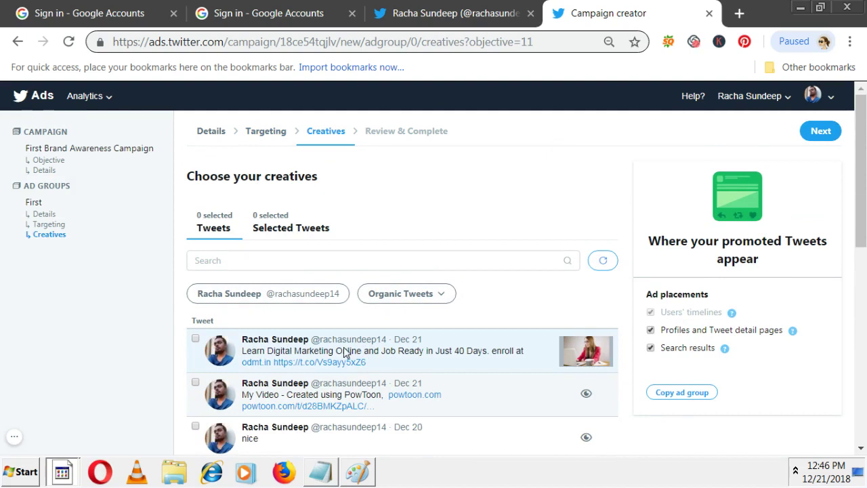
pyautogui.click(196, 339)
pyautogui.scroll(-1, 352, 342)
pyautogui.scroll(-5, 372, 356)
pyautogui.scroll(6, 372, 355)
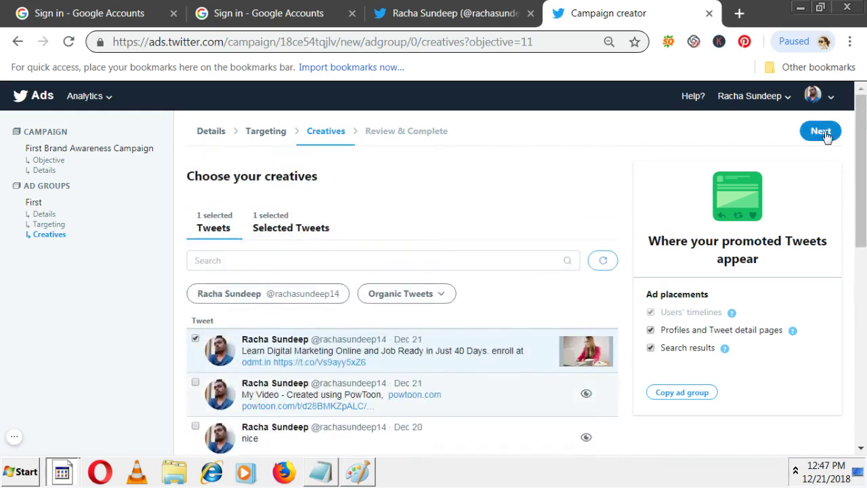
pyautogui.click(824, 133)
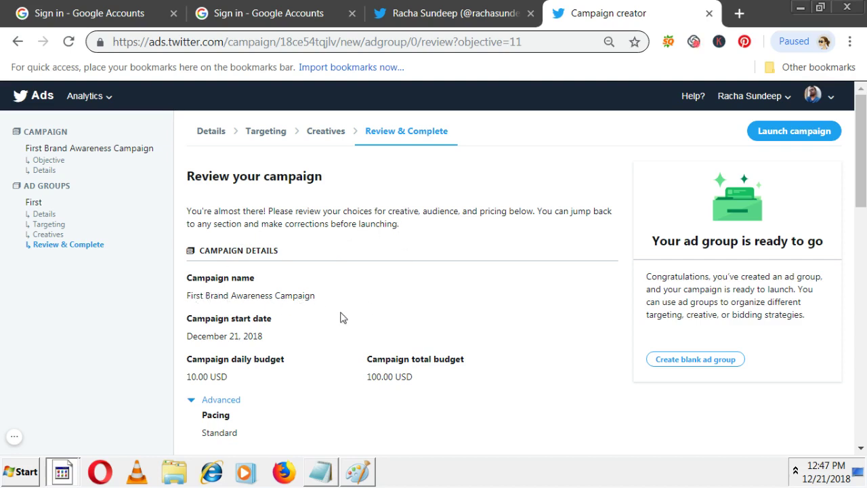
# Review the campaign details, ad group details, placements and Tweet creative, and launch the campaign
pyautogui.scroll(-1, 246, 318)
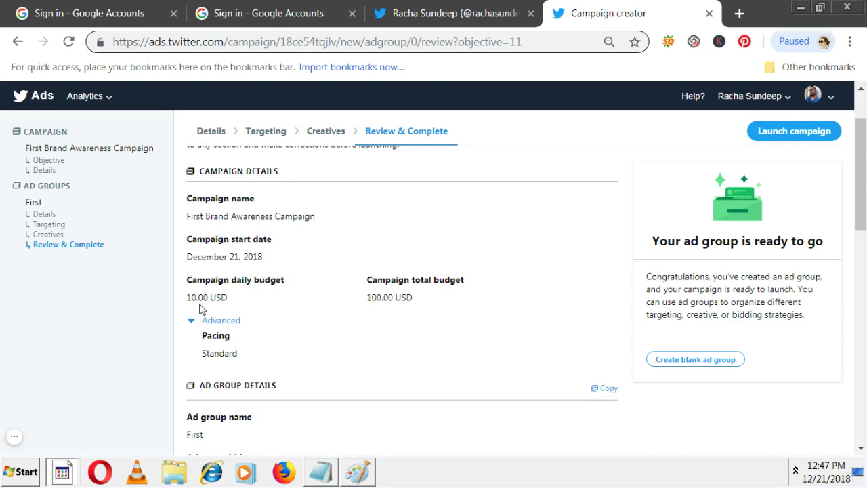
pyautogui.scroll(-3, 405, 309)
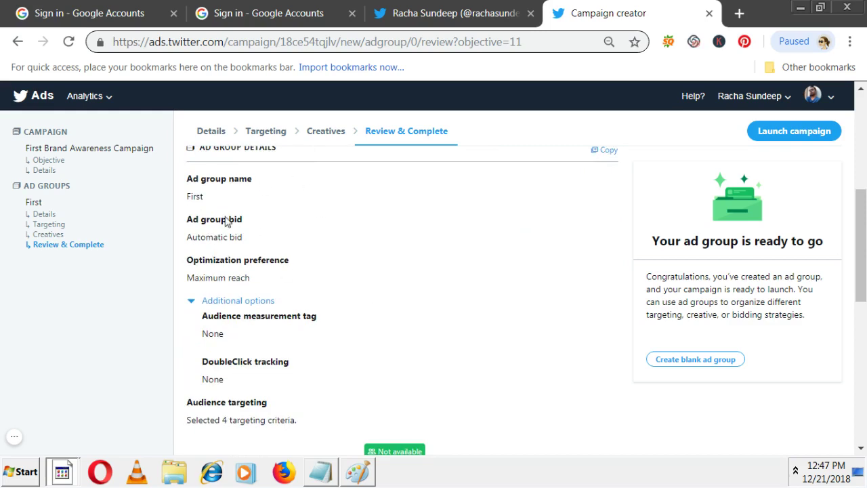
pyautogui.scroll(-2, 288, 324)
pyautogui.scroll(-5, 287, 325)
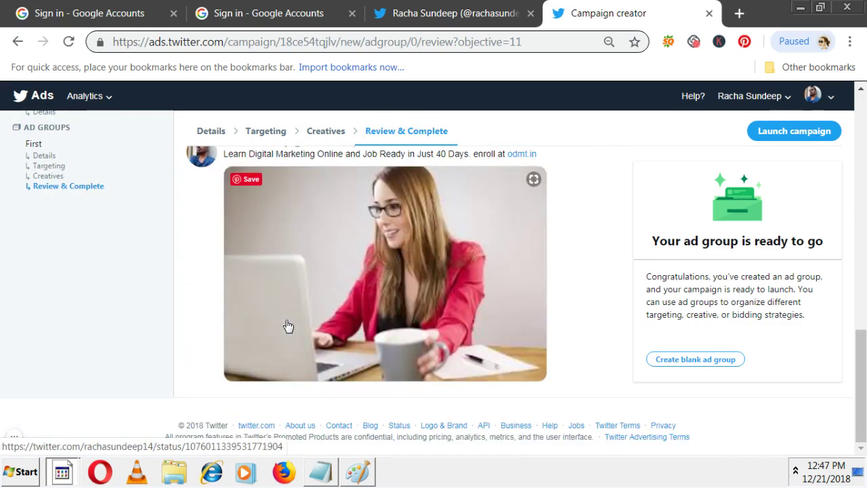
pyautogui.scroll(1, 287, 325)
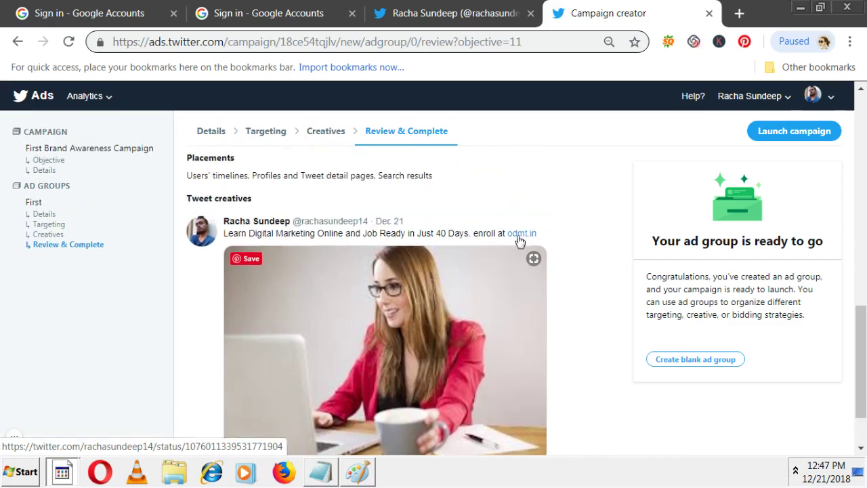
pyautogui.click(782, 135)
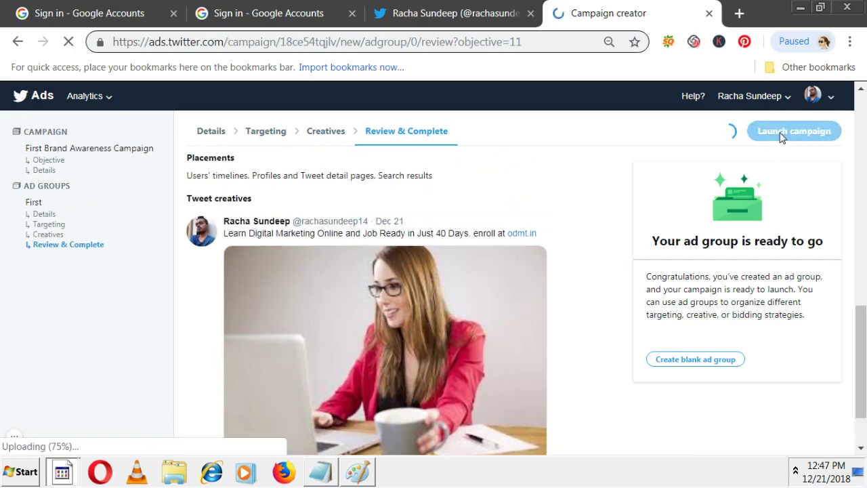